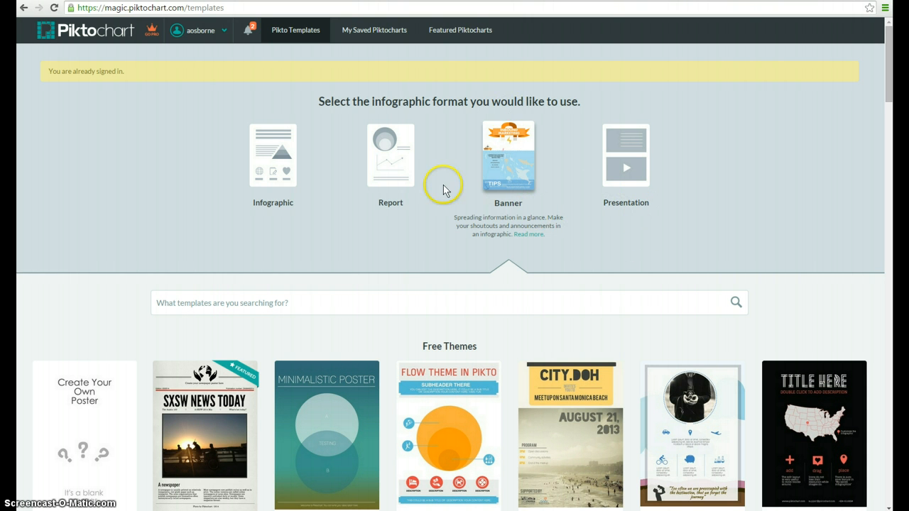
# Create a new banner from the free Create Your Own Poster template and select its block for editing
pyautogui.scroll(-3, 463, 239)
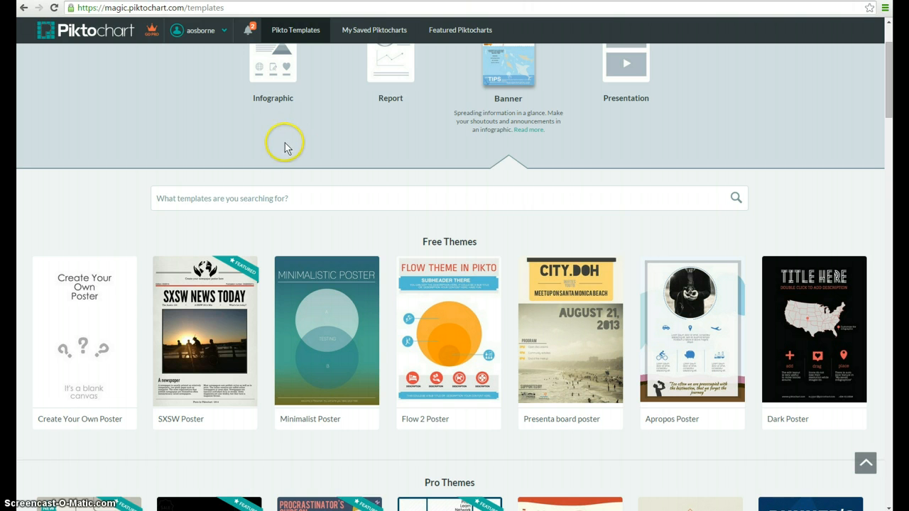
pyautogui.moveTo(76, 396)
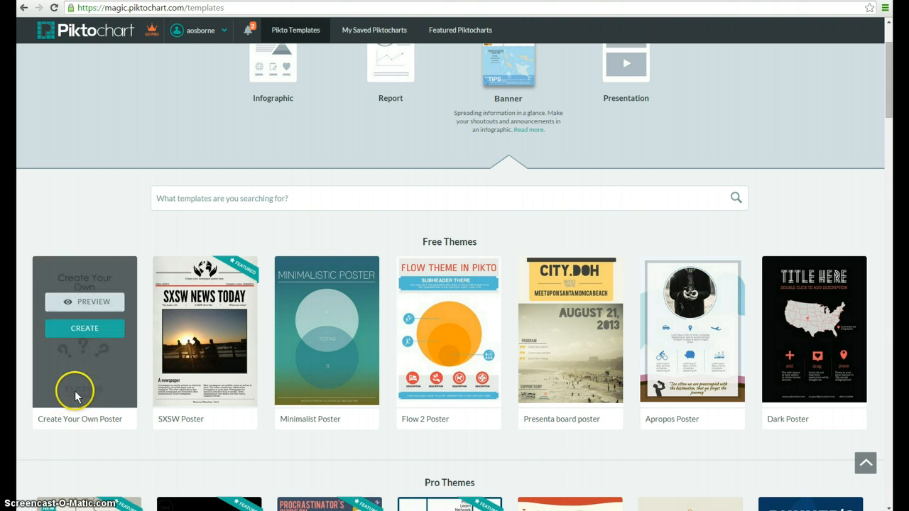
pyautogui.click(82, 337)
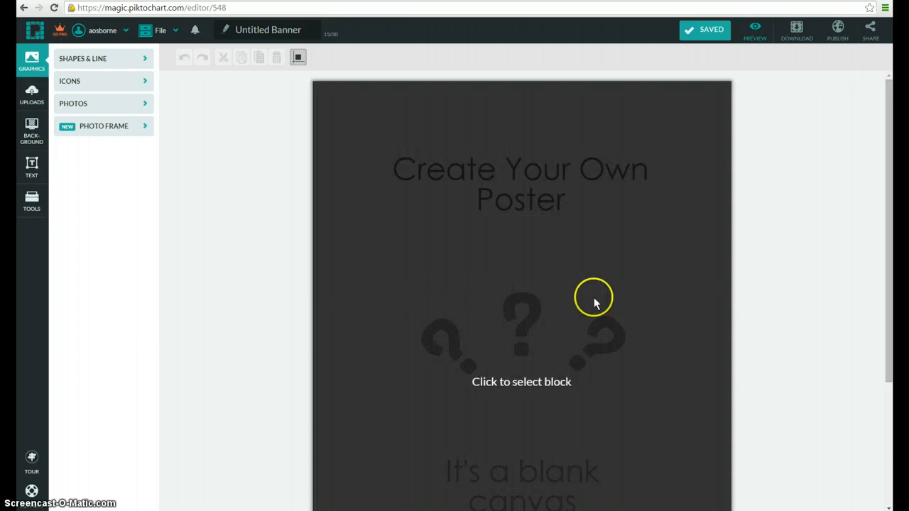
pyautogui.scroll(-2, 689, 327)
pyautogui.click(568, 367)
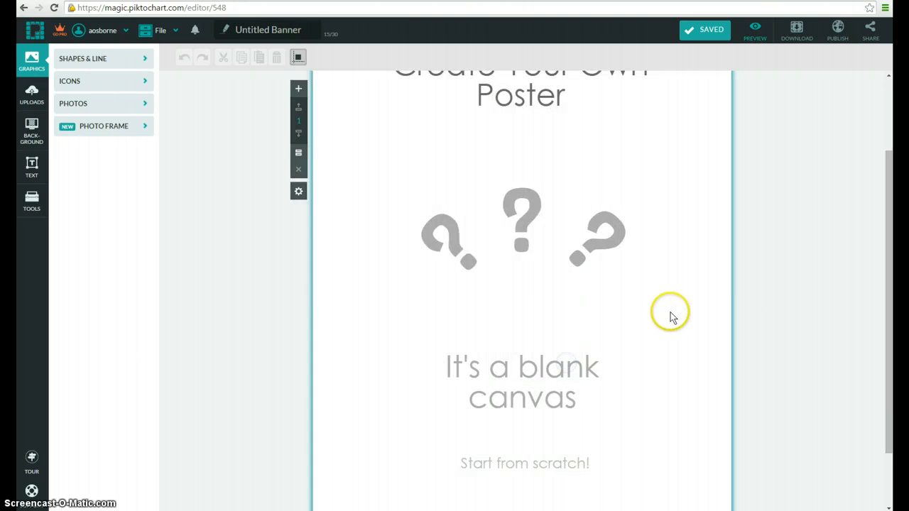
# Cut the "Create Your Own Poster" heading and the middle question mark from the poster
pyautogui.scroll(2, 671, 313)
pyautogui.click(560, 201)
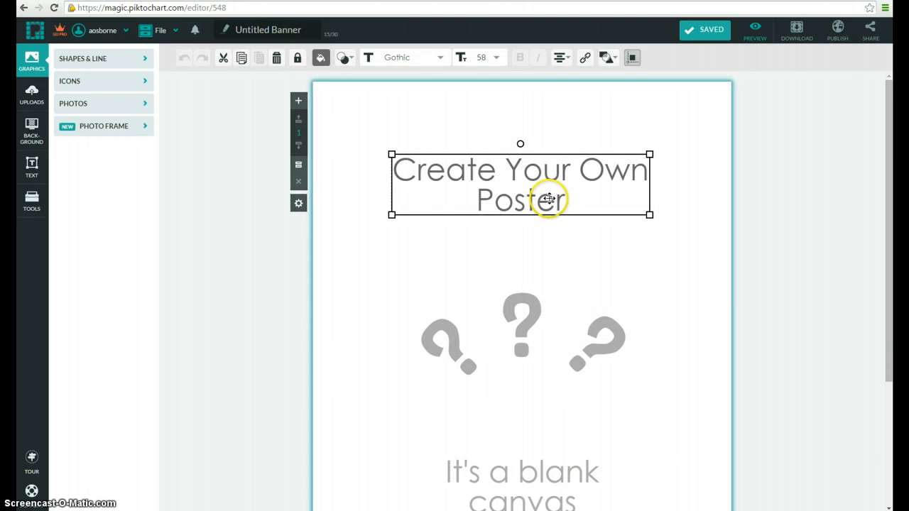
pyautogui.rightClick(488, 166)
pyautogui.click(515, 252)
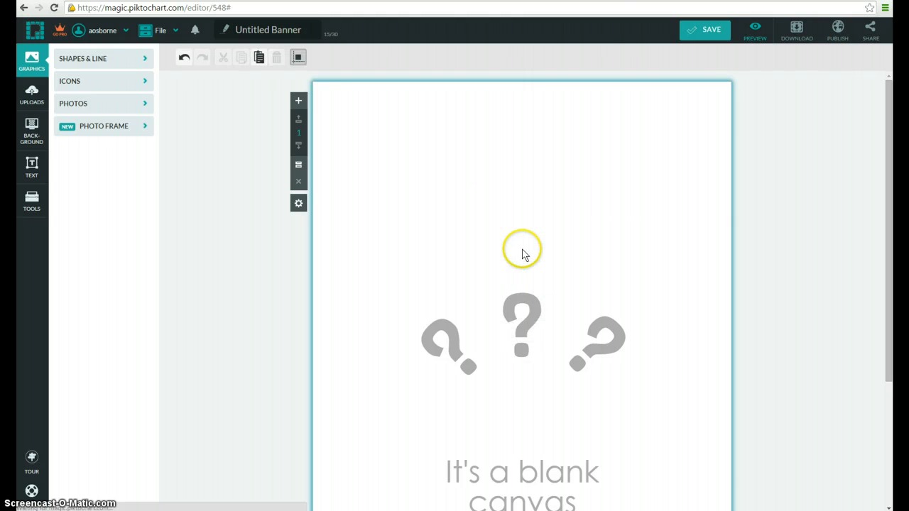
pyautogui.click(522, 314)
pyautogui.rightClick(521, 314)
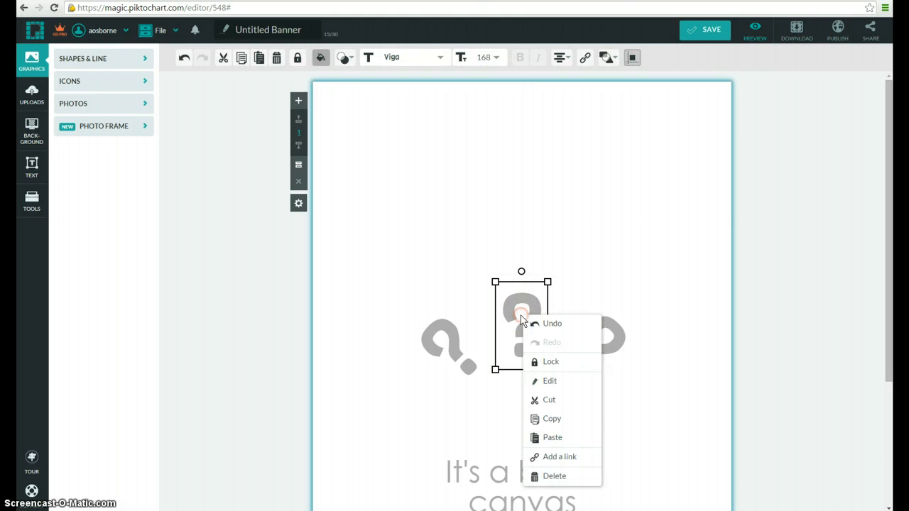
pyautogui.click(561, 402)
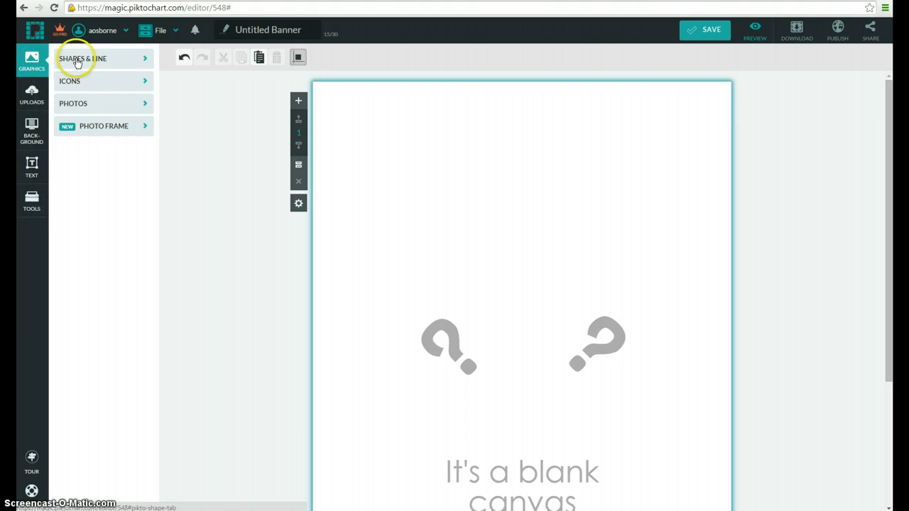
pyautogui.click(84, 108)
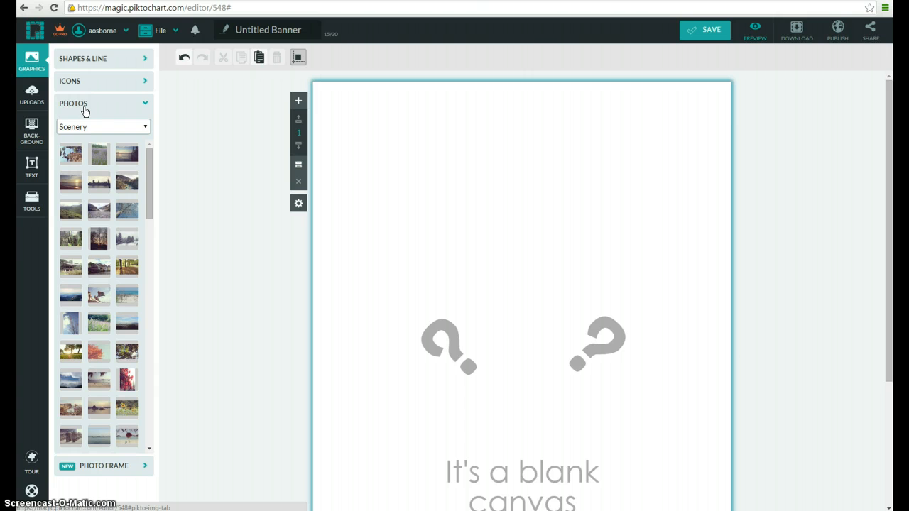
pyautogui.click(233, 146)
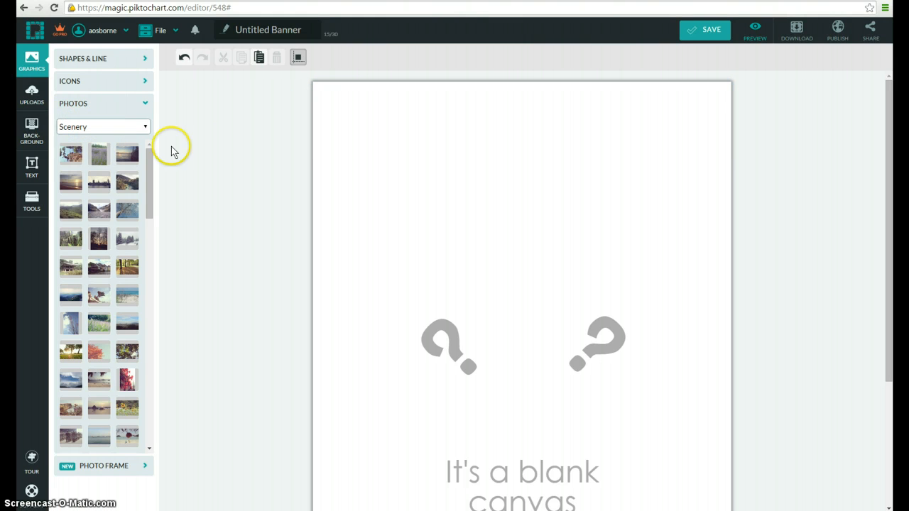
# Apply the grey line-art pattern of birds, flowers and hearts as the poster block's background image
pyautogui.click(28, 130)
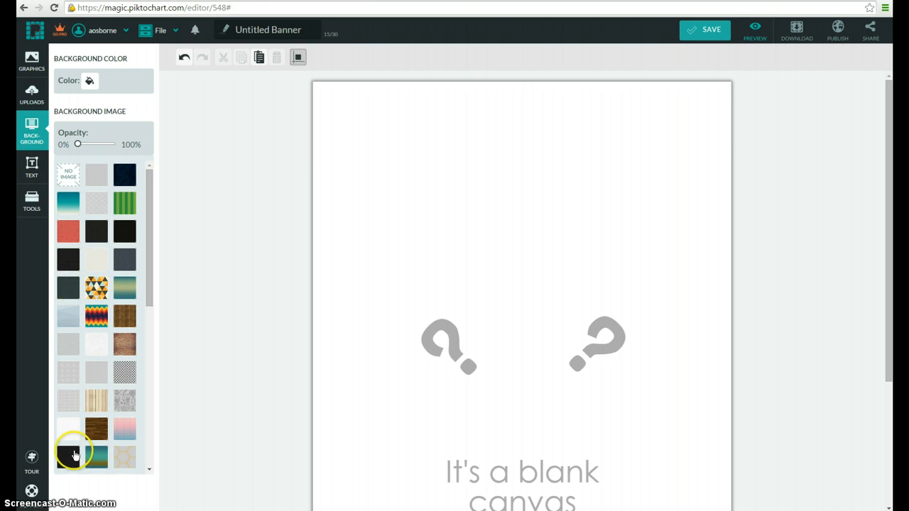
pyautogui.click(123, 463)
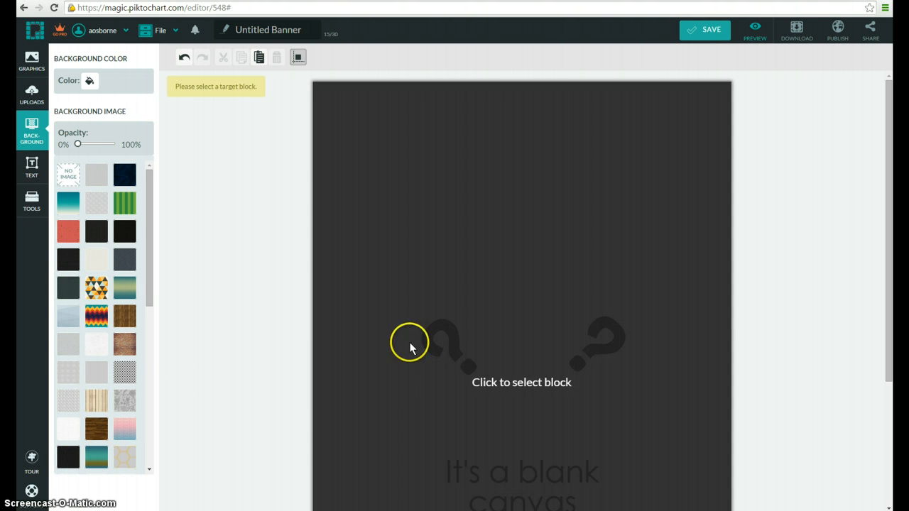
pyautogui.click(410, 345)
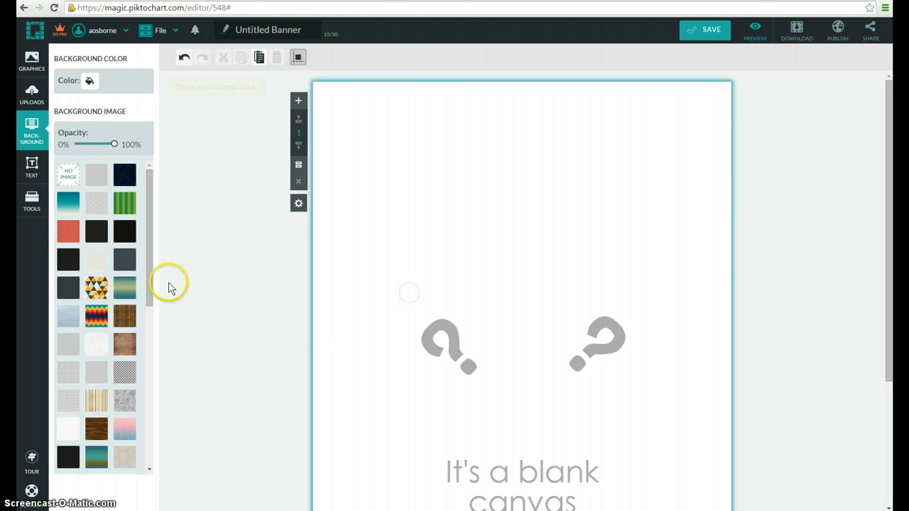
pyautogui.click(130, 400)
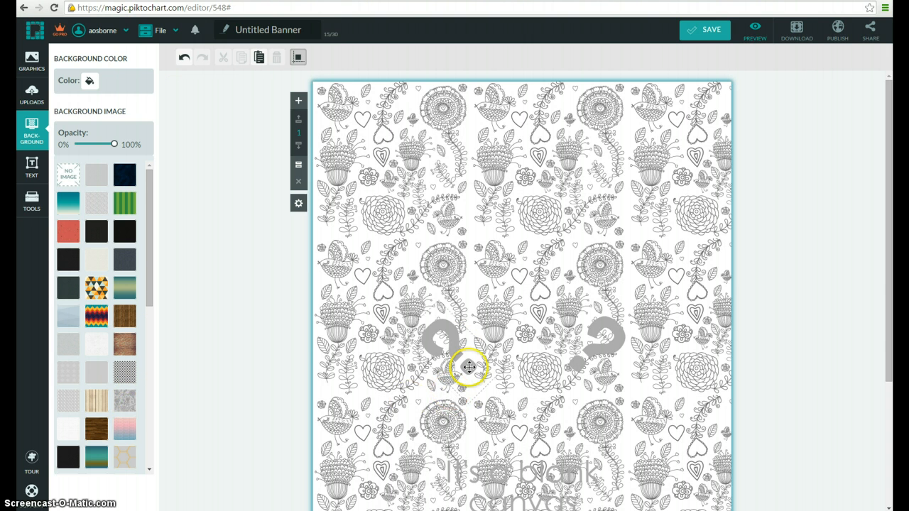
# Delete the two remaining tilted question marks from the poster
pyautogui.click(446, 345)
pyautogui.rightClick(446, 345)
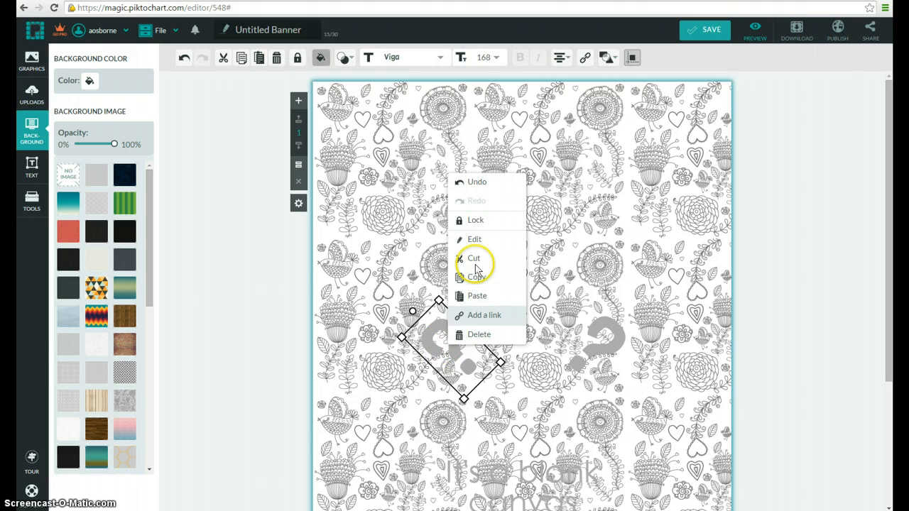
pyautogui.click(476, 333)
pyautogui.click(613, 343)
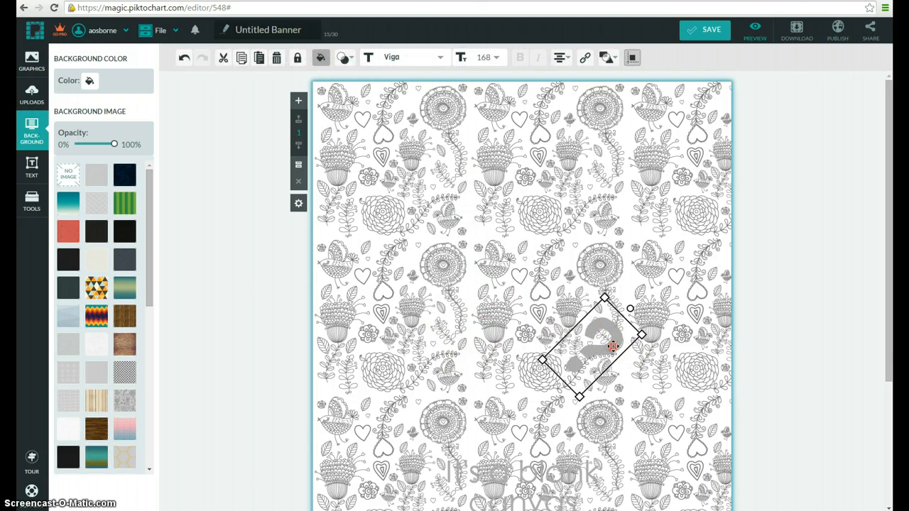
pyautogui.rightClick(609, 350)
pyautogui.click(645, 343)
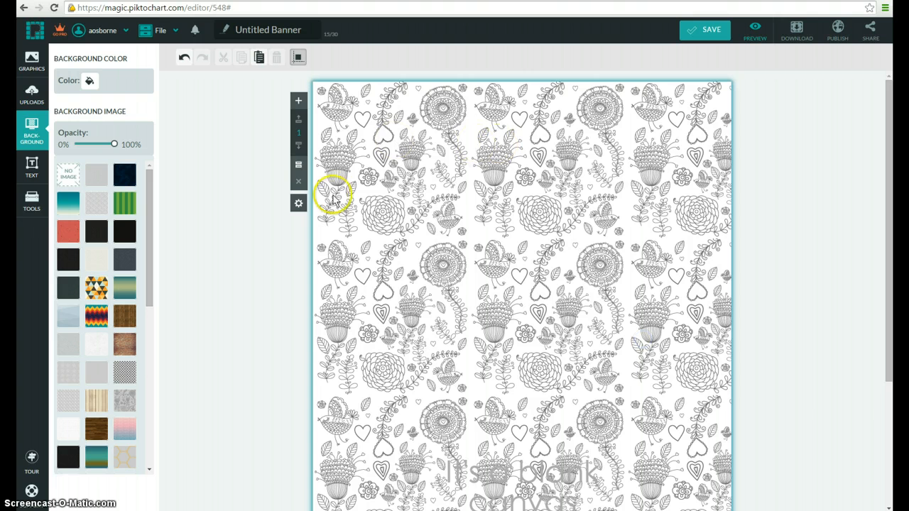
# Add a Title text box and place it centred near the poster's upper edge
pyautogui.click(31, 165)
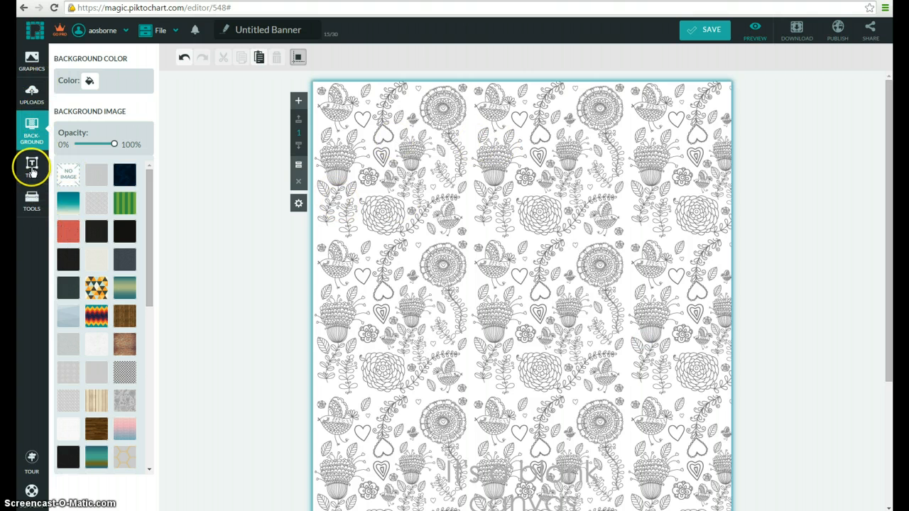
pyautogui.click(90, 62)
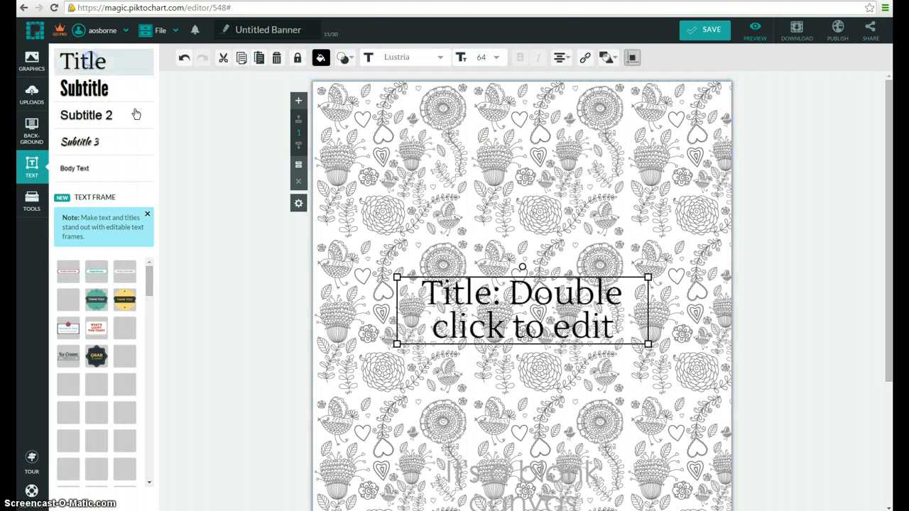
pyautogui.moveTo(526, 333); pyautogui.dragTo(524, 159)
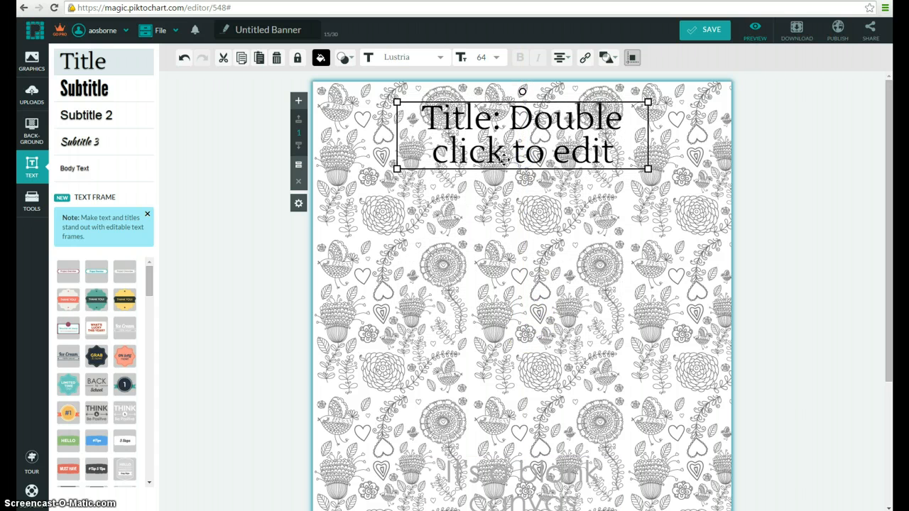
# Replace the title's placeholder text with "Odysseus"
pyautogui.doubleClick(503, 158)
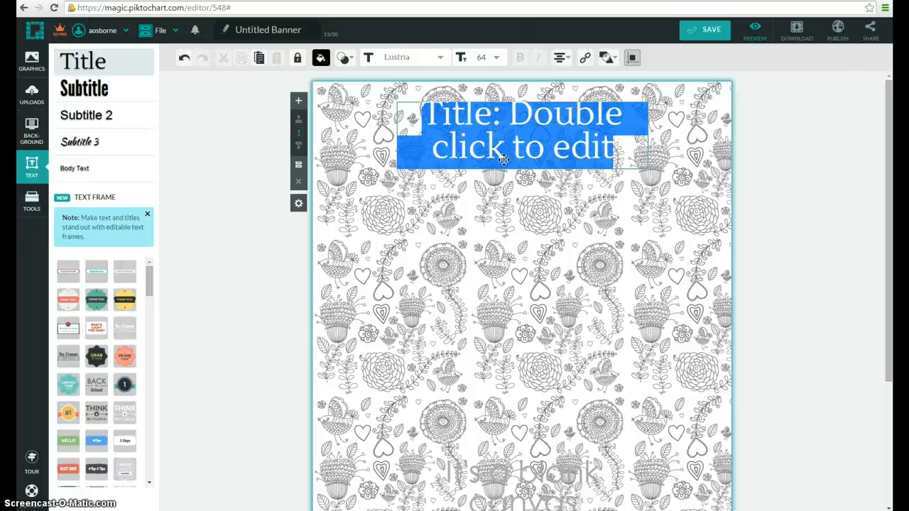
pyautogui.write('Os')
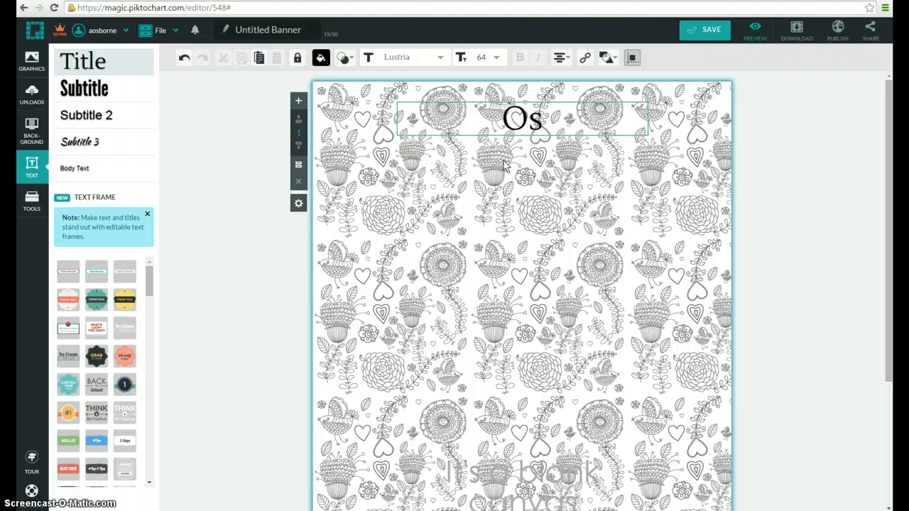
pyautogui.press('BackSpace')
pyautogui.write('dysse')
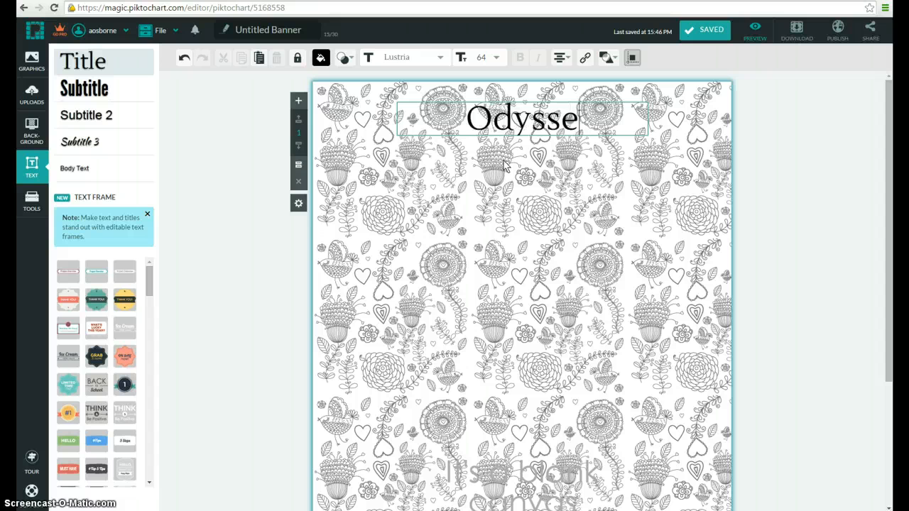
pyautogui.write('us')
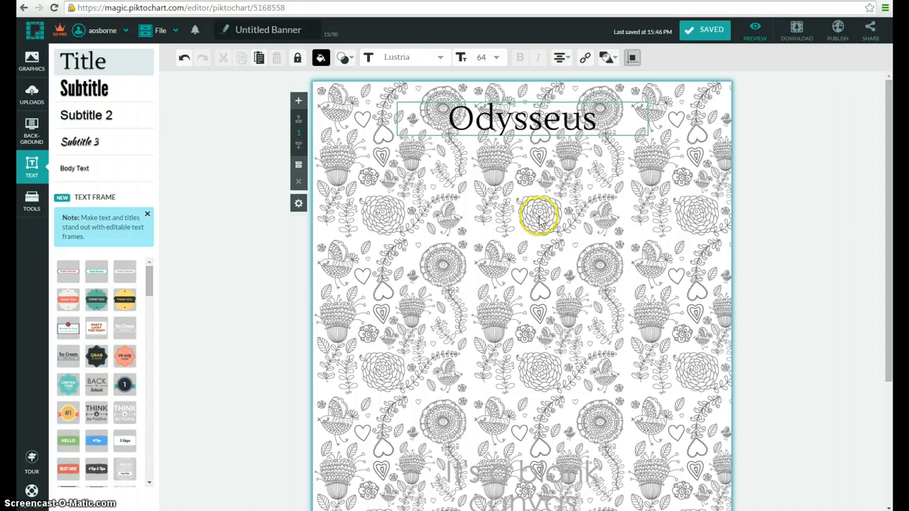
pyautogui.click(524, 177)
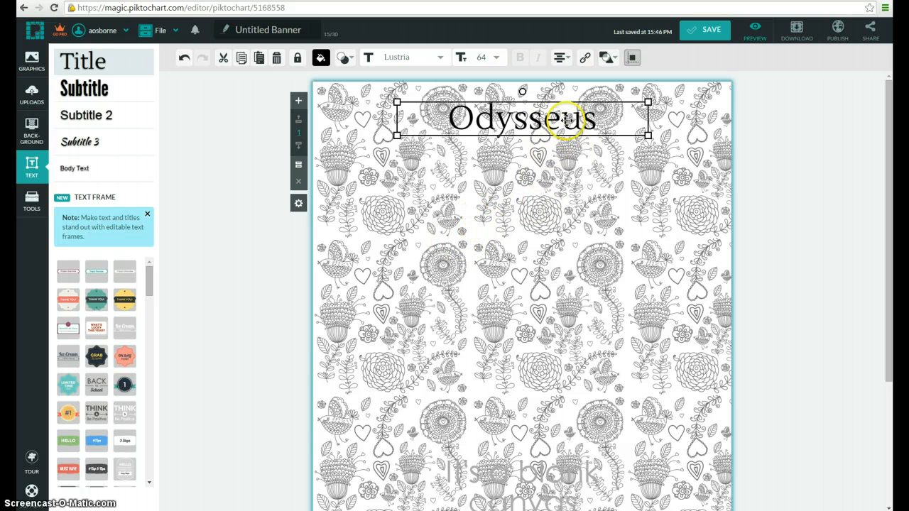
# Colour the Odysseus title text red, #FF0000
pyautogui.doubleClick(592, 121)
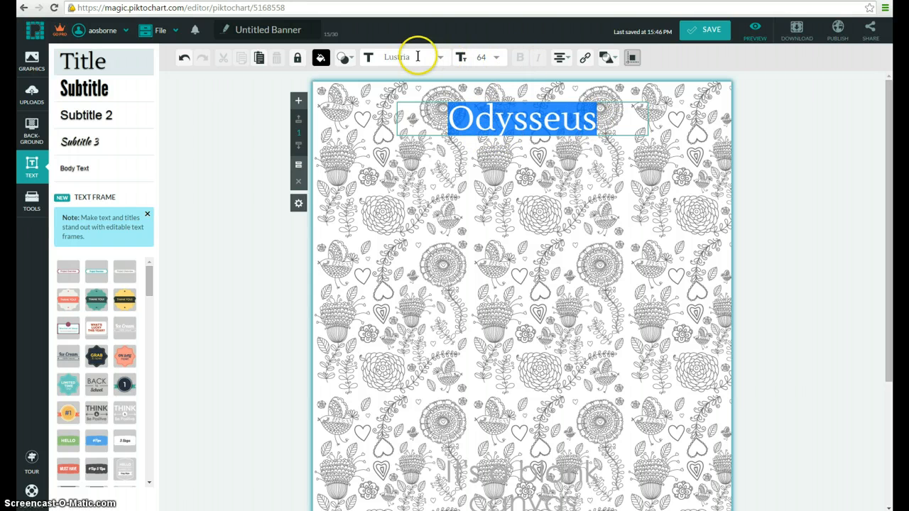
pyautogui.click(321, 59)
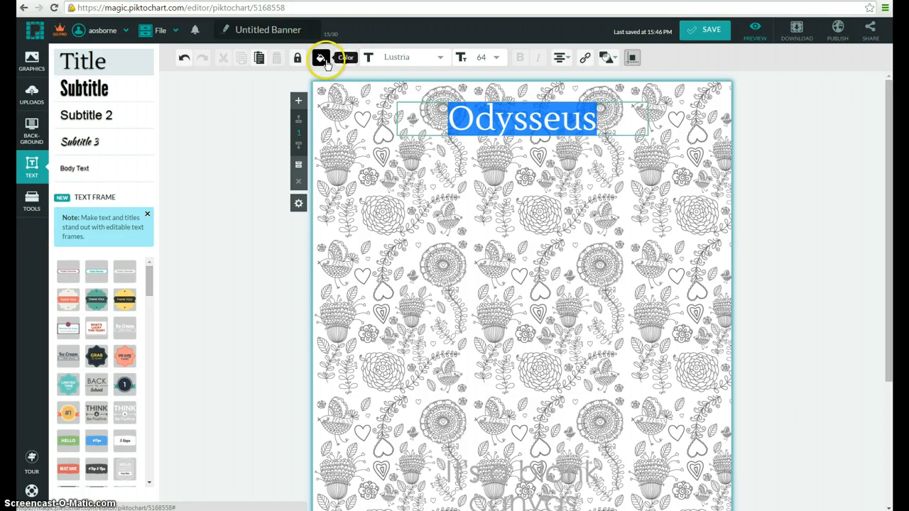
pyautogui.click(321, 58)
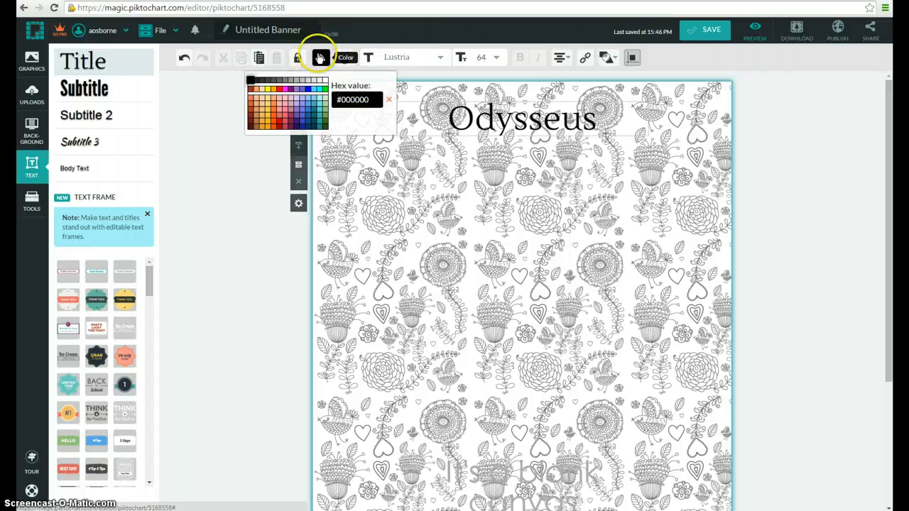
pyautogui.click(279, 91)
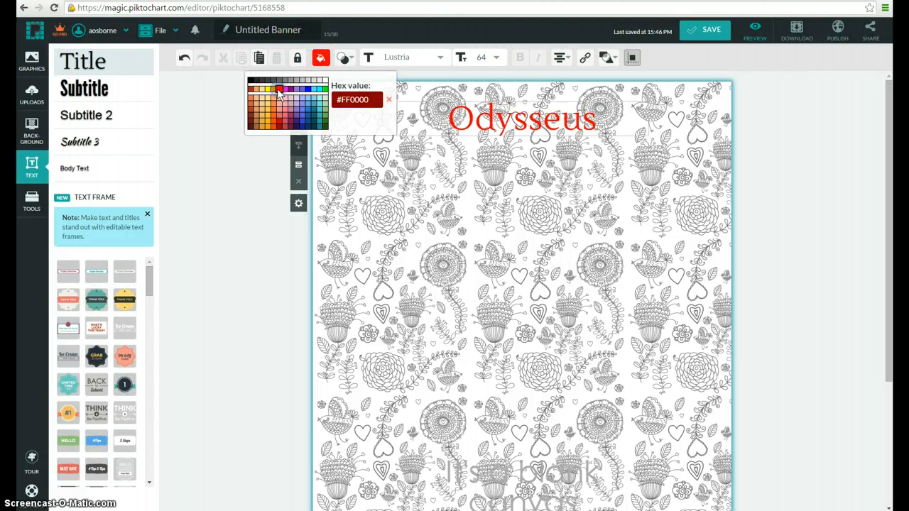
pyautogui.click(429, 193)
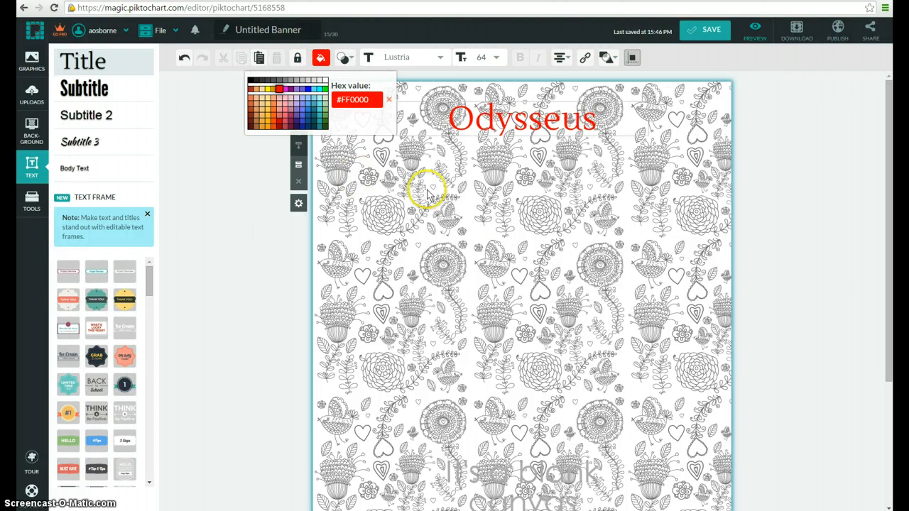
pyautogui.click(474, 189)
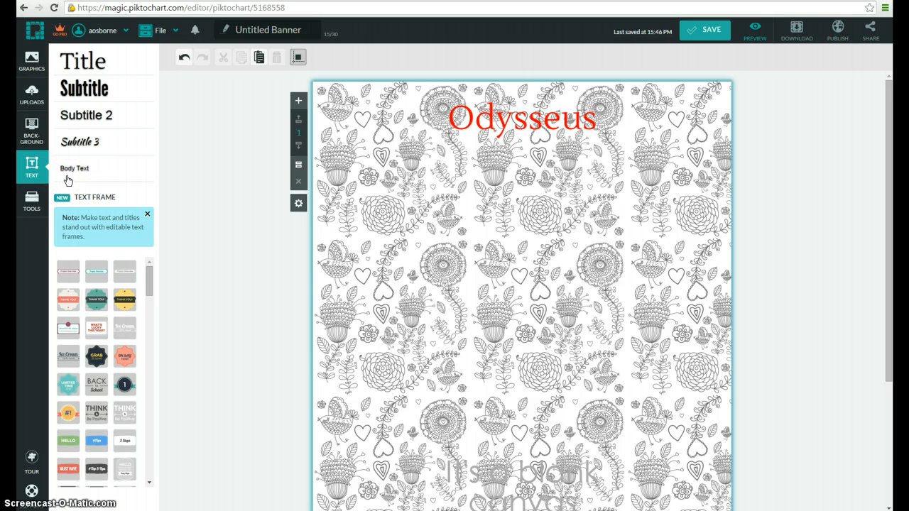
# Add a Subtitle text box on the poster's left half and replace its placeholder text with "Character Traits"
pyautogui.click(93, 91)
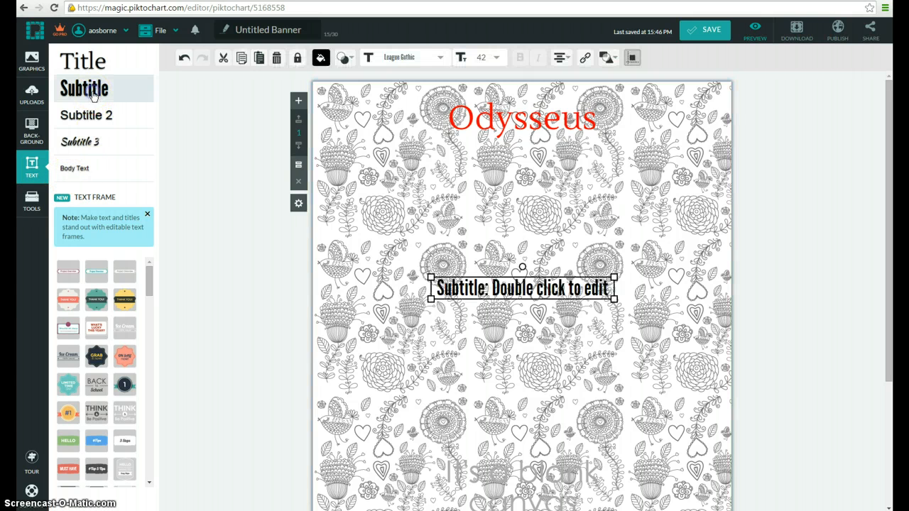
pyautogui.moveTo(483, 291); pyautogui.dragTo(400, 279)
pyautogui.doubleClick(400, 279)
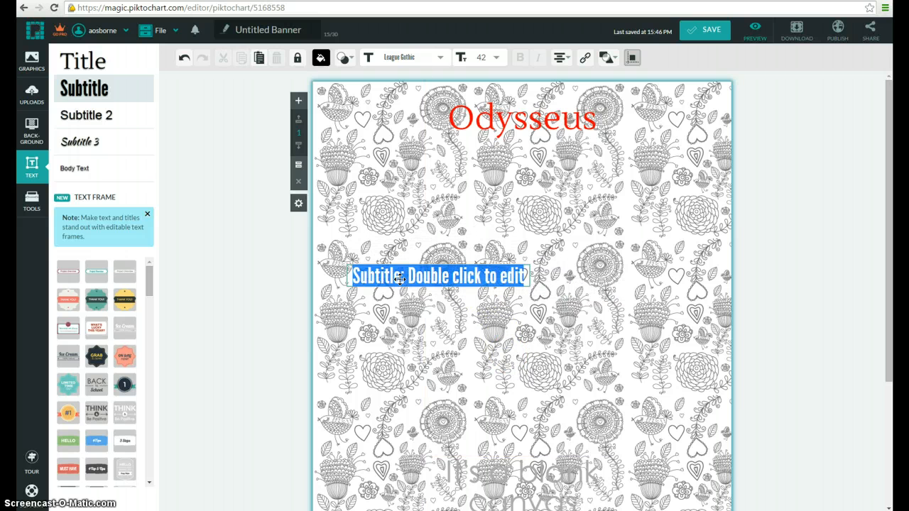
pyautogui.write('Chara')
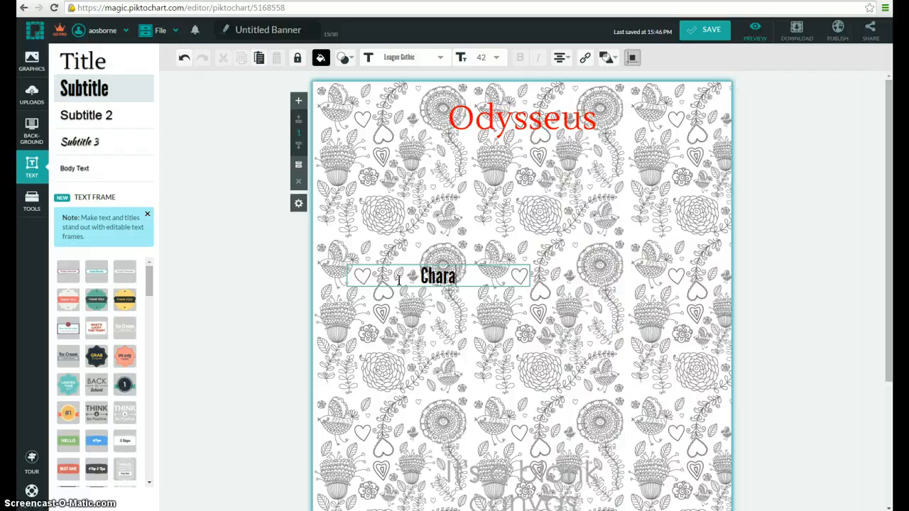
pyautogui.write('cter Trait')
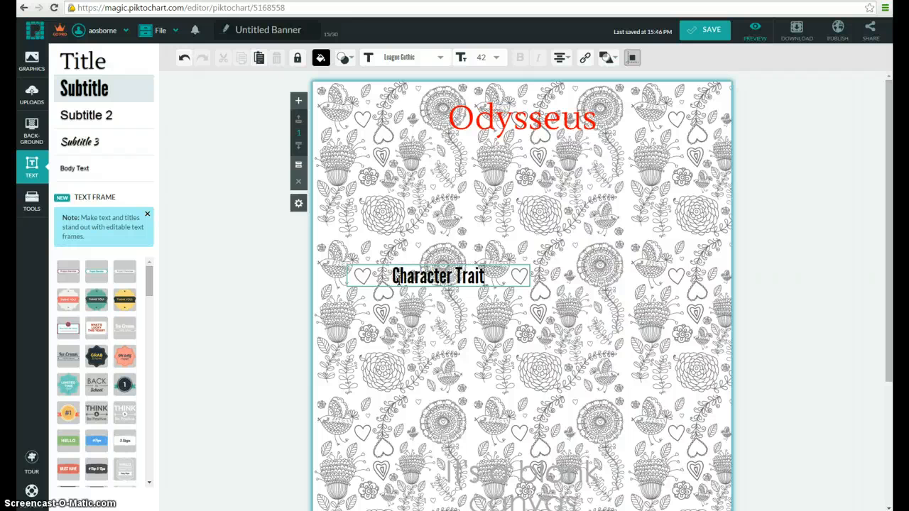
pyautogui.write('s')
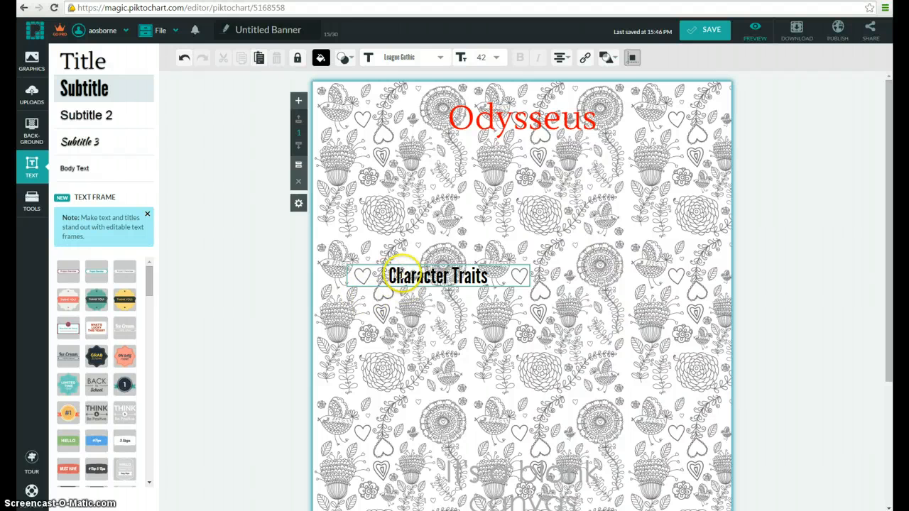
pyautogui.press('Return')
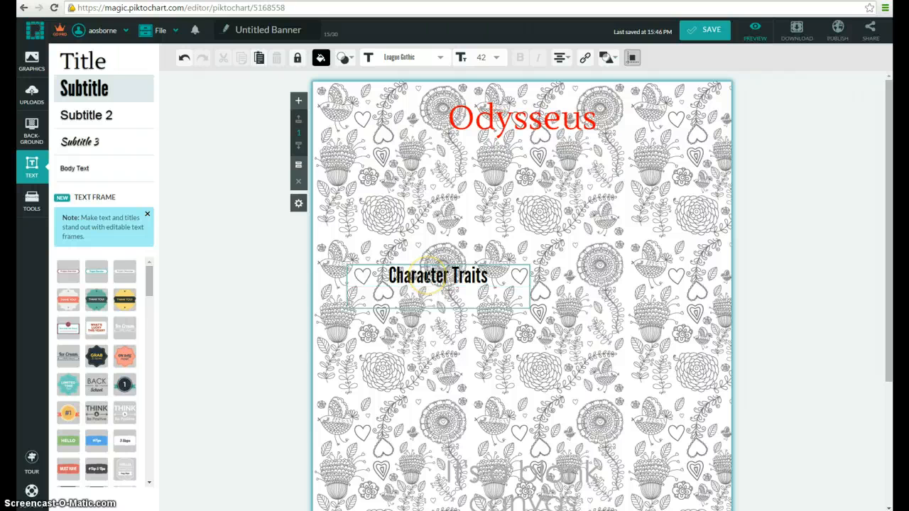
pyautogui.write('q')
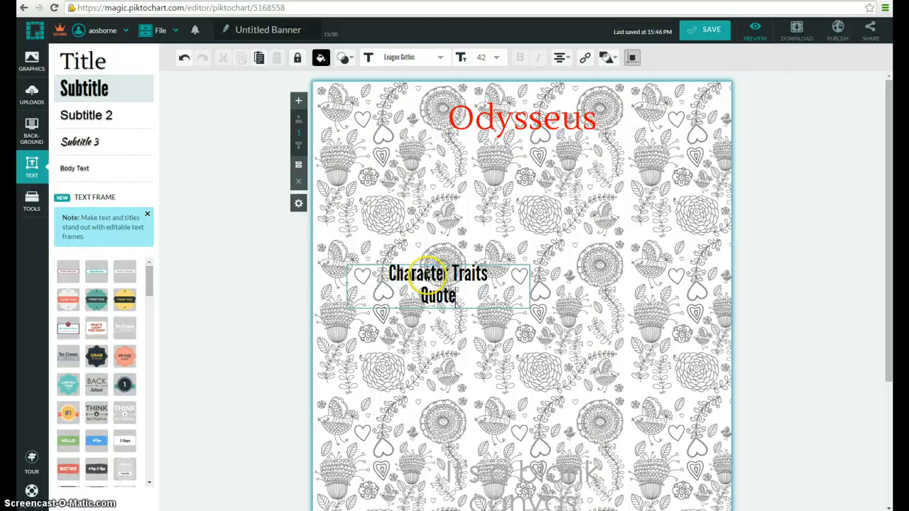
pyautogui.write('uote')
pyautogui.press('Return')
pyautogui.write('Exa')
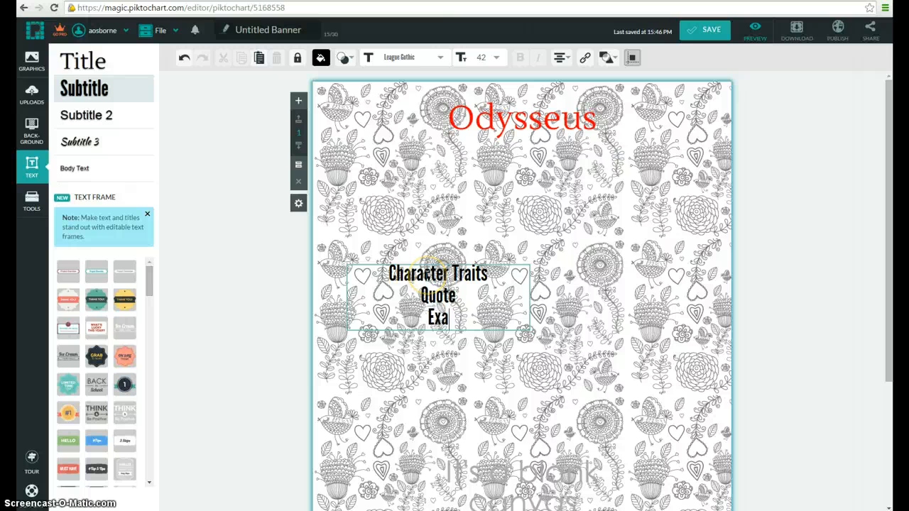
pyautogui.press('BackSpace')
pyautogui.press('BackSpace')
pyautogui.press('BackSpace')
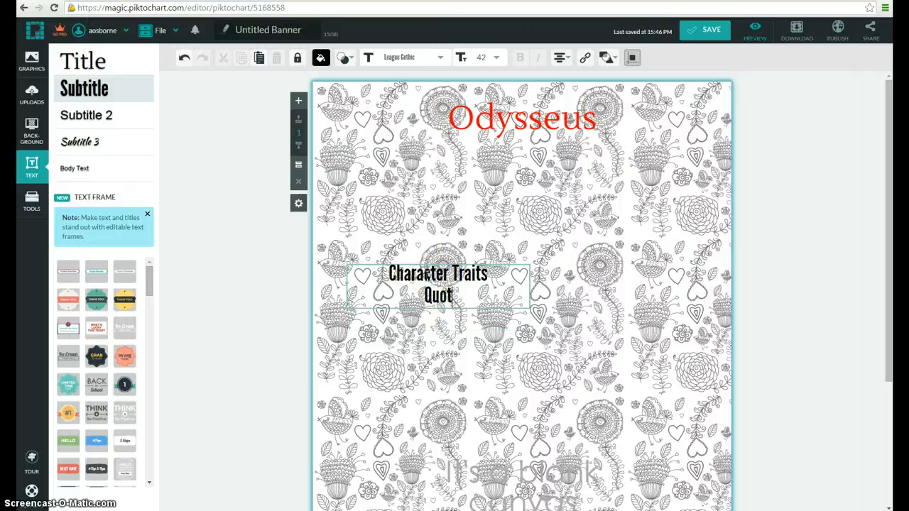
pyautogui.press('BackSpace')
pyautogui.press('BackSpace')
pyautogui.press('BackSpace')
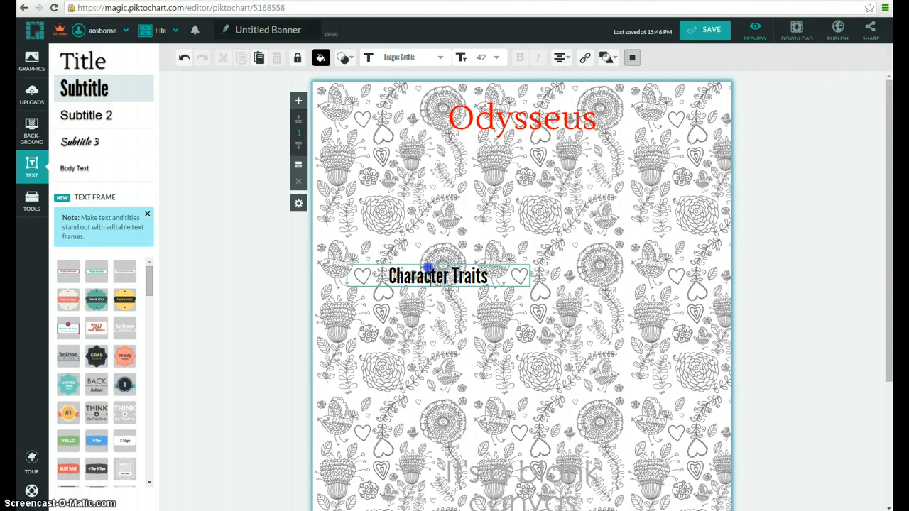
# Move the Character Traits subtitle up so it sits below and to the left of the Odysseus title
pyautogui.click(441, 292)
pyautogui.moveTo(441, 279); pyautogui.dragTo(424, 219)
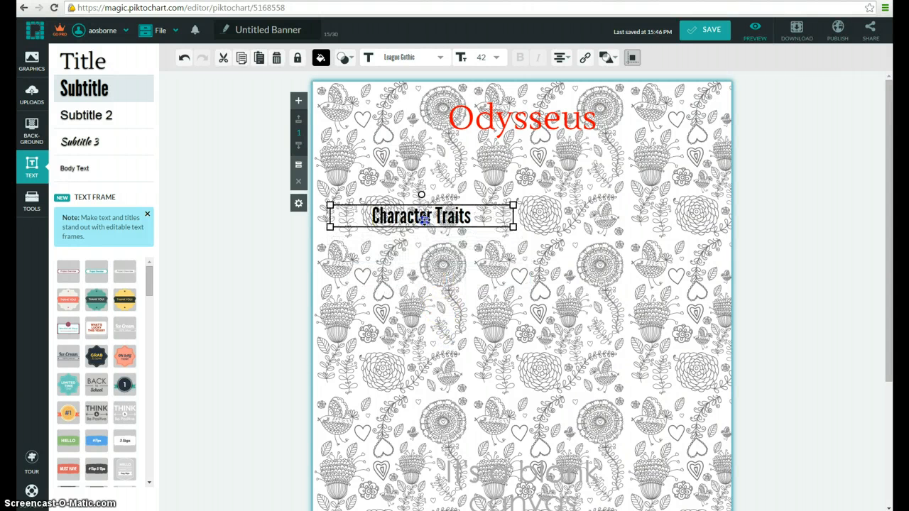
pyautogui.click(426, 310)
# Copy the Character Traits subtitle and paste one duplicate lower in the middle and another on the poster's right side
pyautogui.click(418, 224)
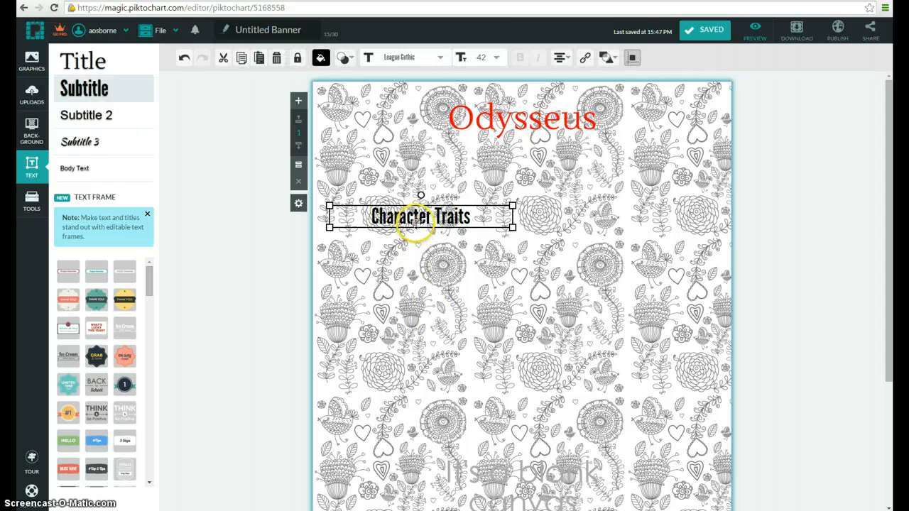
pyautogui.rightClick(419, 223)
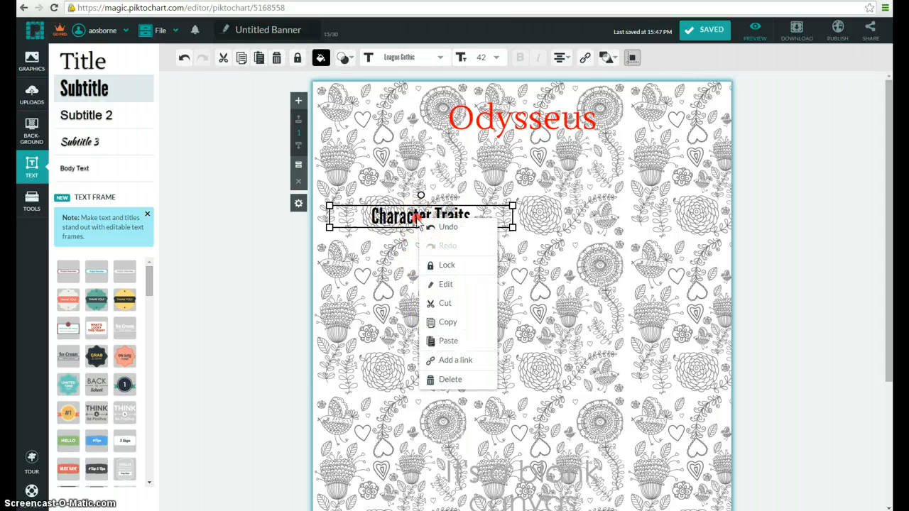
pyautogui.click(449, 321)
pyautogui.rightClick(514, 295)
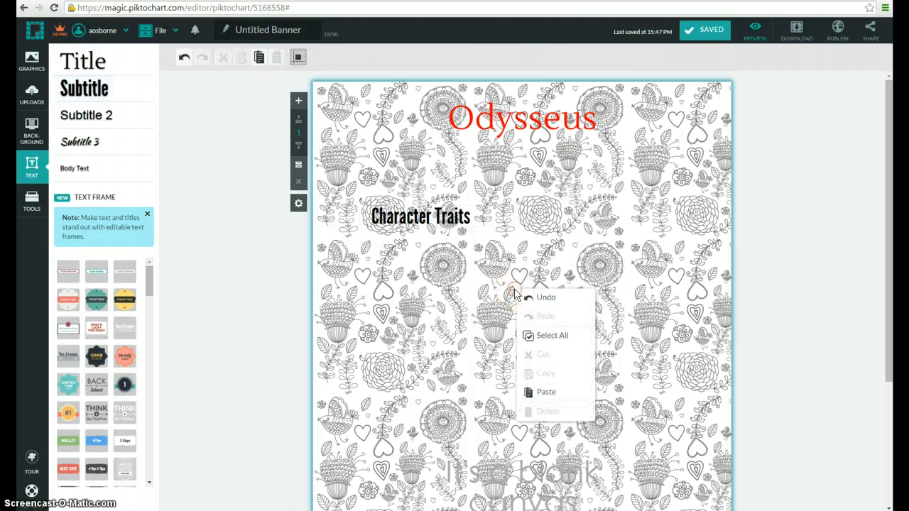
pyautogui.click(548, 390)
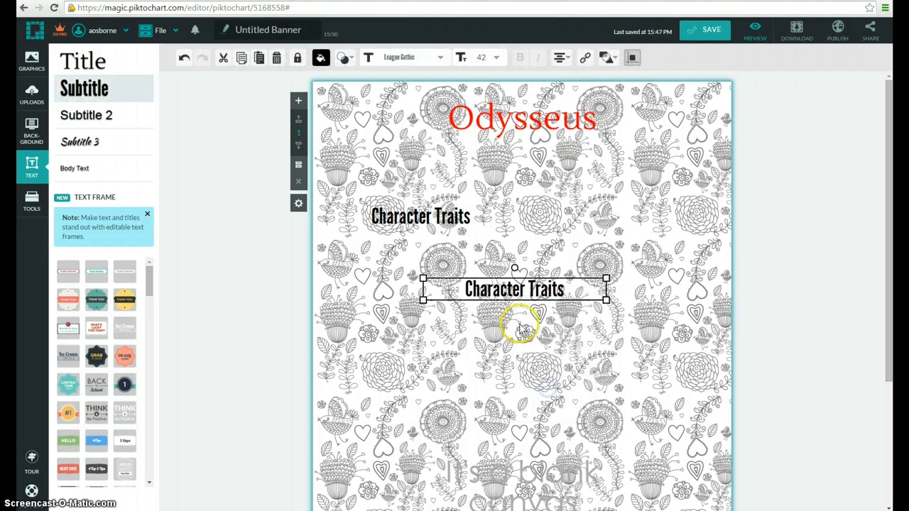
pyautogui.rightClick(620, 212)
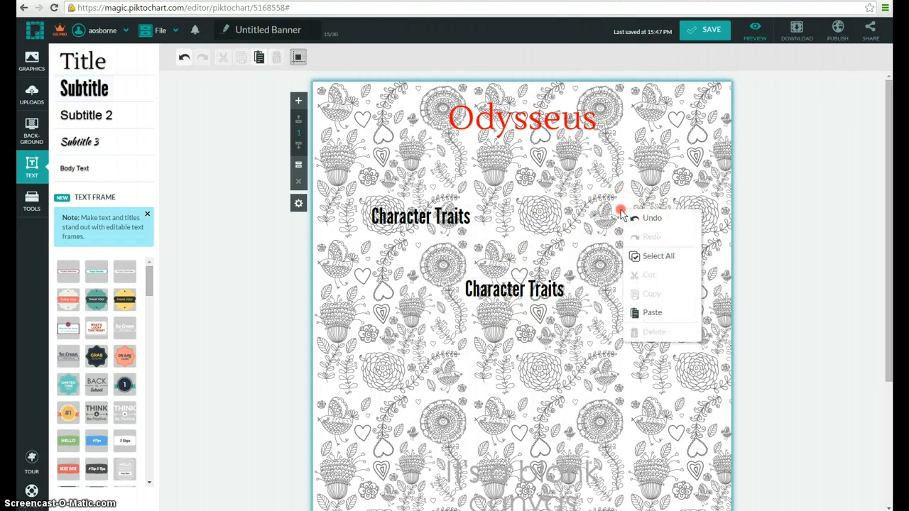
pyautogui.click(652, 313)
pyautogui.click(625, 317)
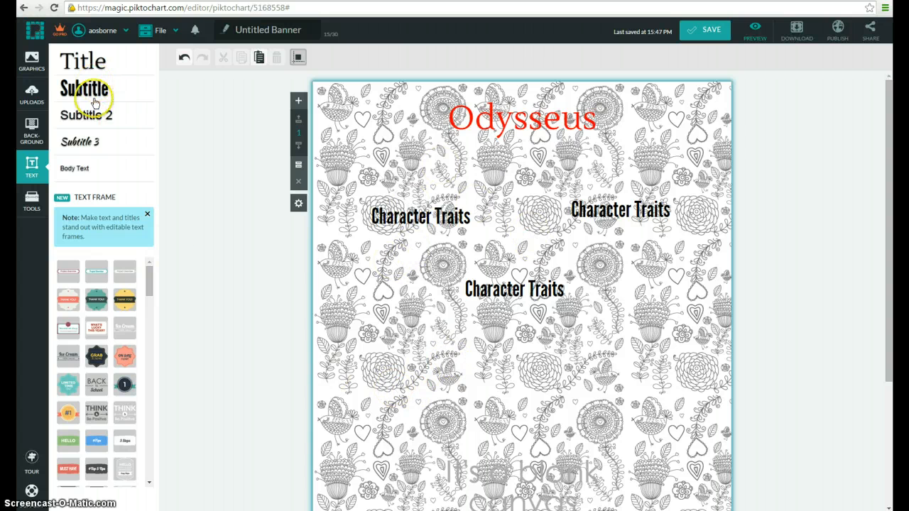
# Add a dashed line and place it just above the left Character Traits subtitle
pyautogui.click(32, 60)
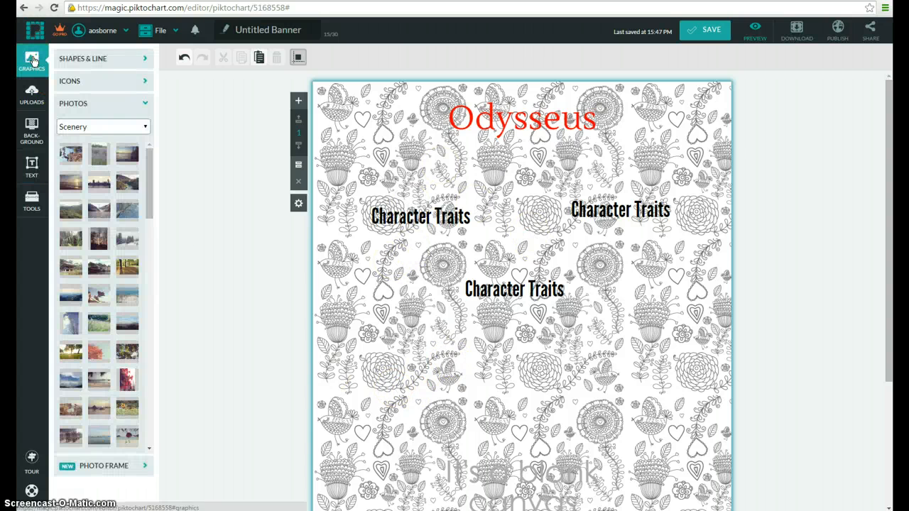
pyautogui.click(93, 61)
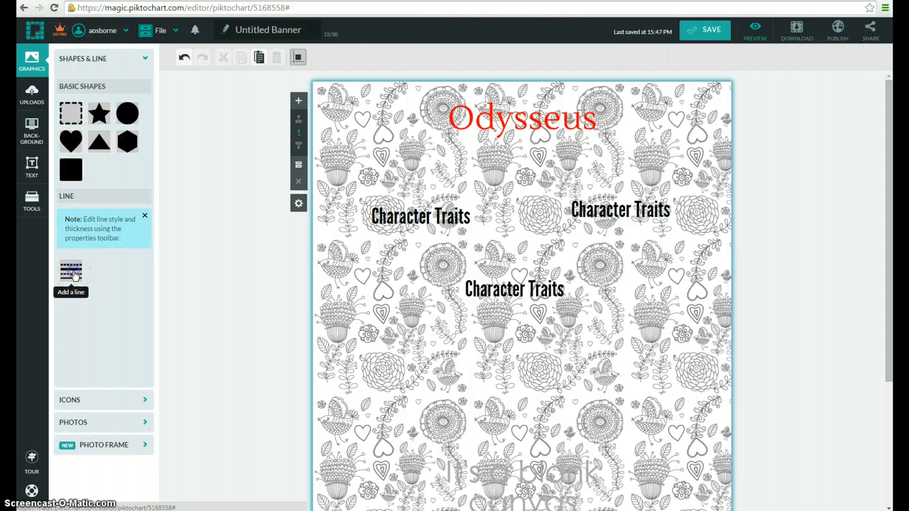
pyautogui.click(71, 270)
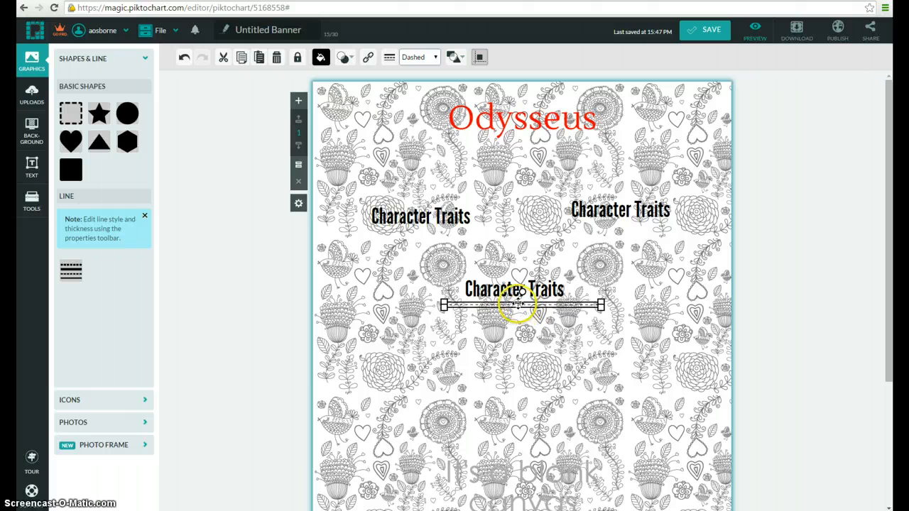
pyautogui.moveTo(518, 299); pyautogui.dragTo(438, 188)
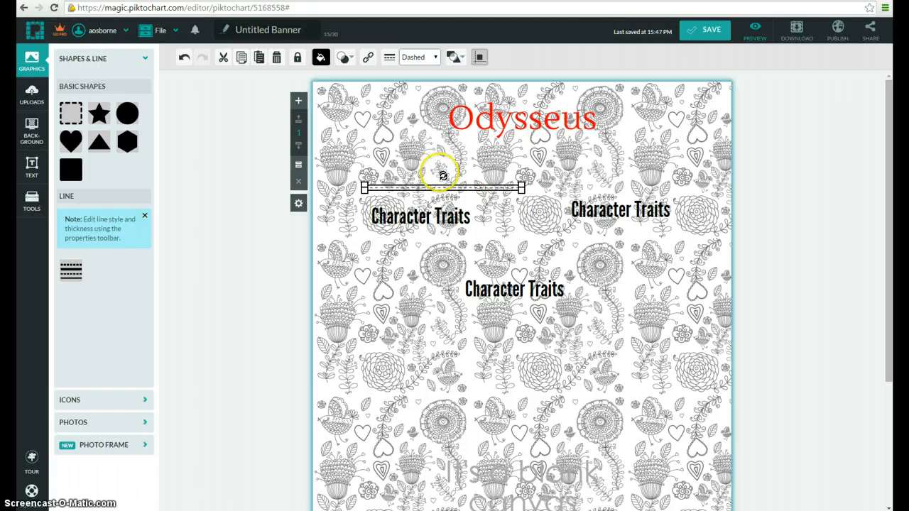
# Rotate the dashed line diagonally and shorten both ends so it links the Odysseus title to the left subtitle
pyautogui.moveTo(442, 175); pyautogui.dragTo(387, 173)
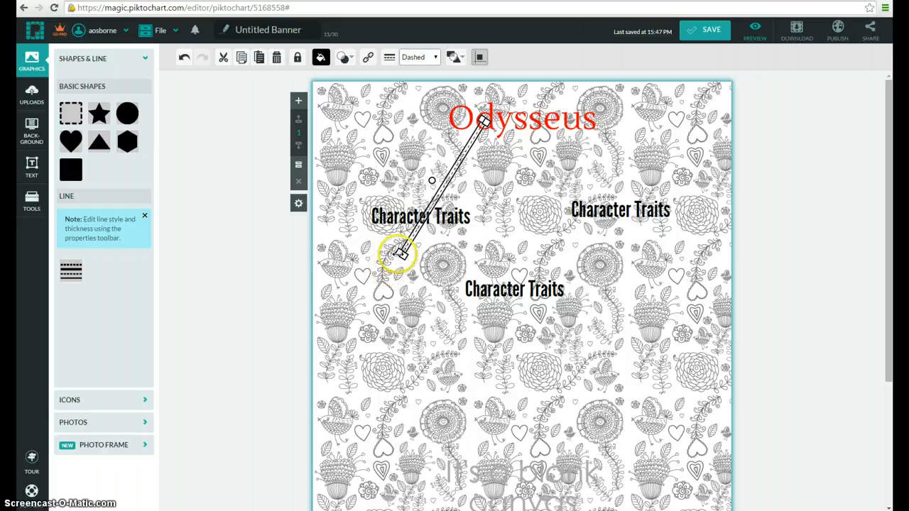
pyautogui.moveTo(401, 254); pyautogui.dragTo(435, 203)
pyautogui.moveTo(484, 122); pyautogui.dragTo(475, 137)
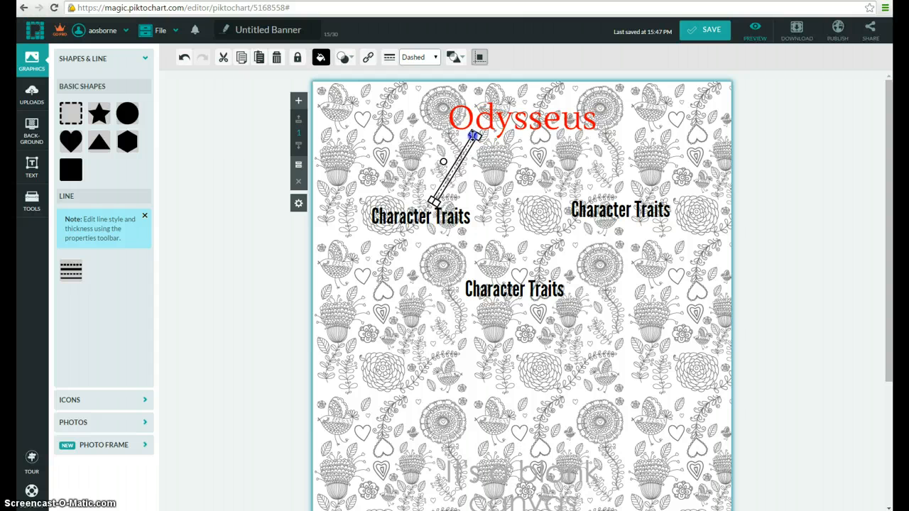
# Duplicate the diagonal dashed line and paste the copy above the middle Character Traits subtitle
pyautogui.click(451, 164)
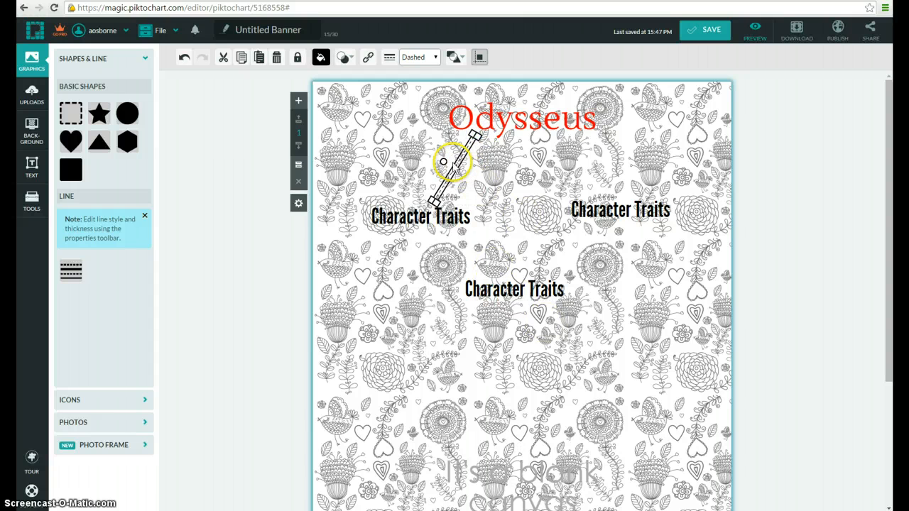
pyautogui.rightClick(453, 167)
pyautogui.click(487, 252)
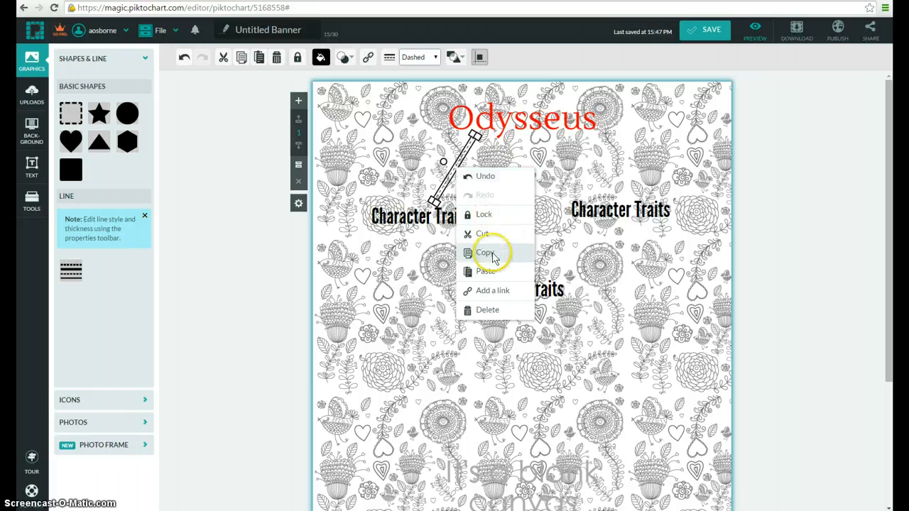
pyautogui.rightClick(504, 251)
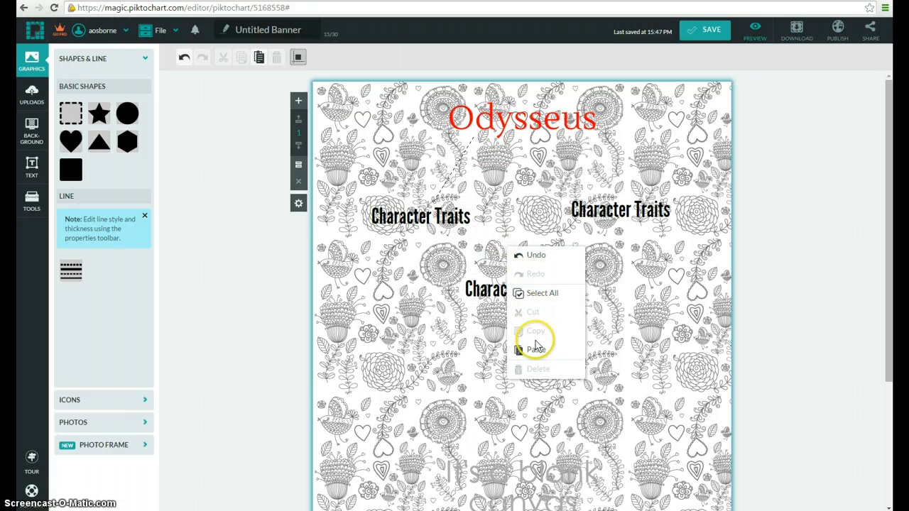
pyautogui.click(536, 348)
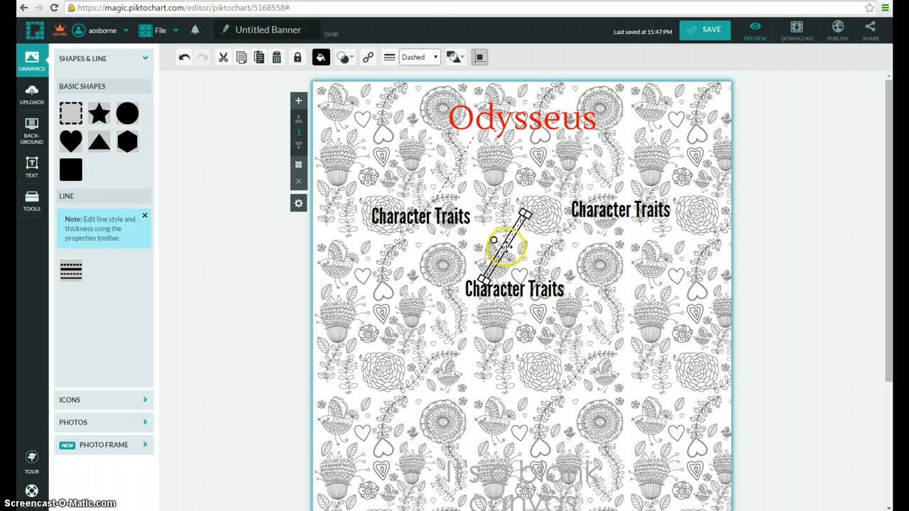
# Rotate the copied line nearly vertical, then move and lengthen it to link the Odysseus title to the middle subtitle
pyautogui.moveTo(495, 241); pyautogui.dragTo(498, 258)
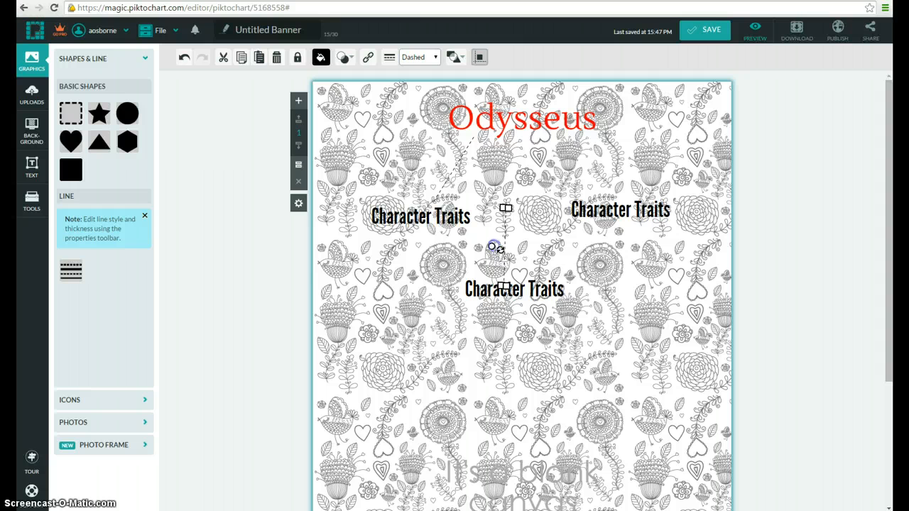
pyautogui.moveTo(504, 248); pyautogui.dragTo(508, 236)
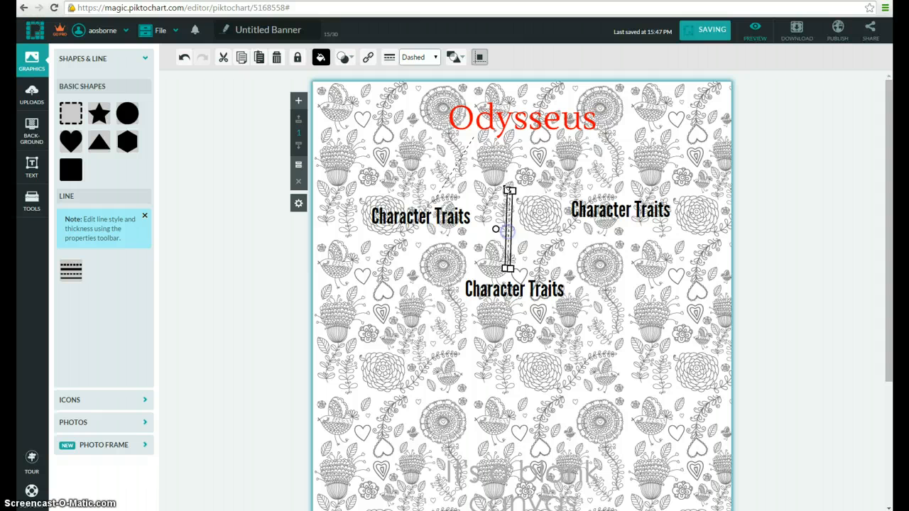
pyautogui.click(509, 191)
pyautogui.moveTo(509, 191); pyautogui.dragTo(509, 135)
pyautogui.click(616, 300)
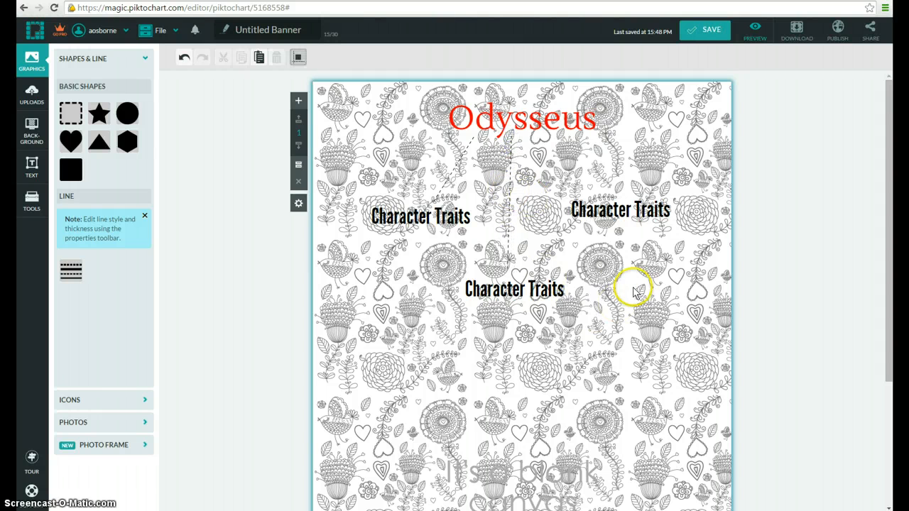
# Colour the left diagonal line red, #FF0000, and increase its line width to about 53%
pyautogui.click(446, 172)
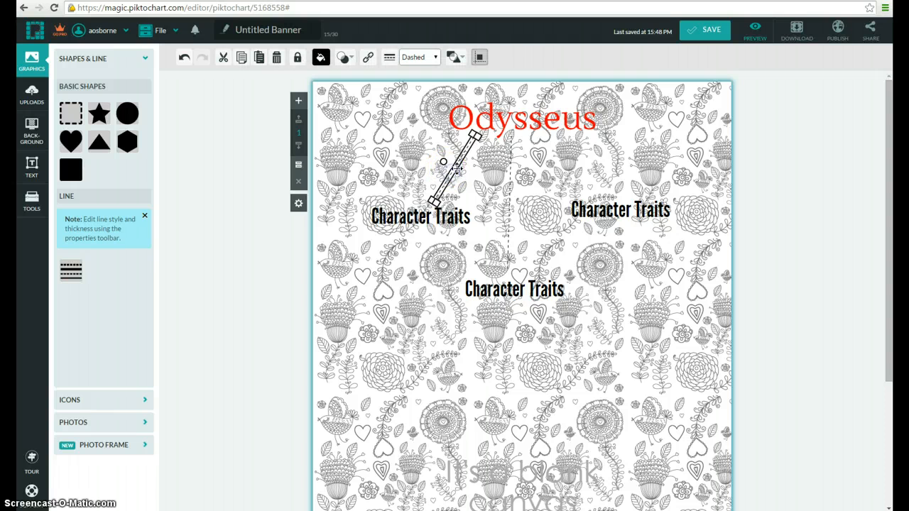
pyautogui.click(322, 57)
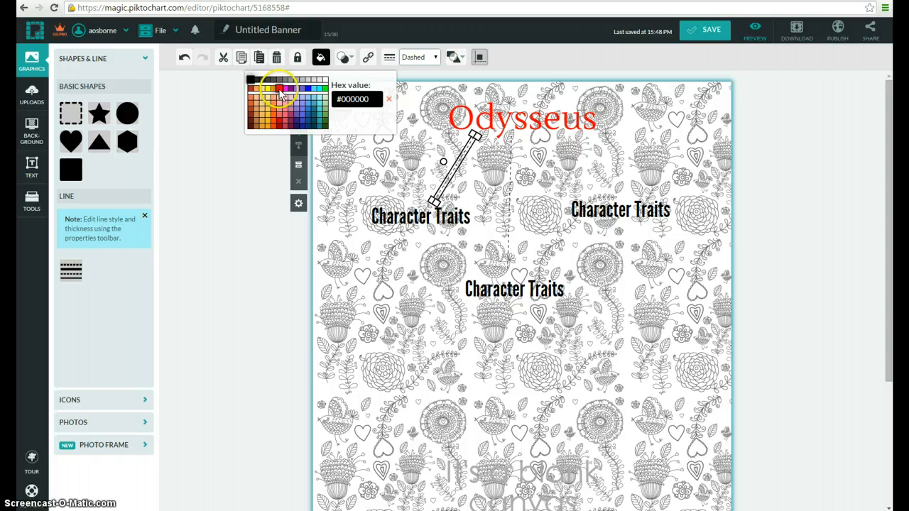
pyautogui.click(280, 89)
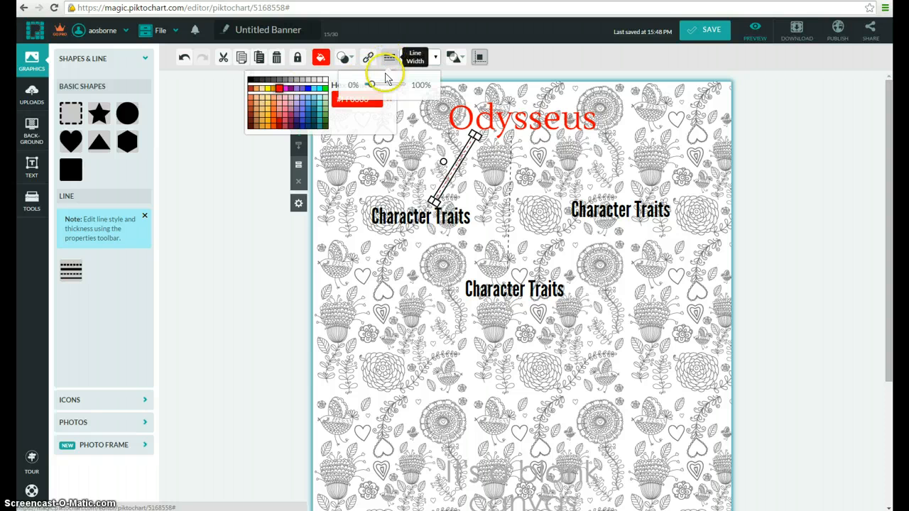
pyautogui.click(388, 56)
pyautogui.moveTo(372, 87); pyautogui.dragTo(378, 87)
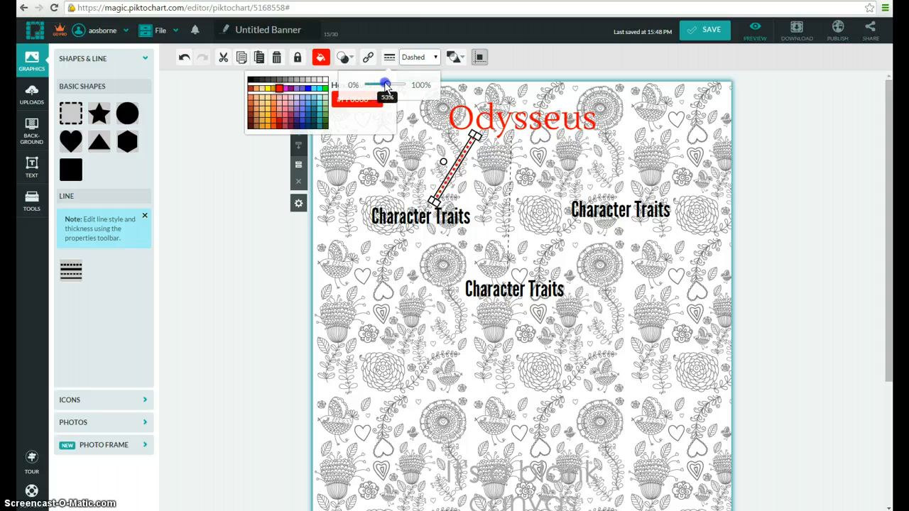
# Colour the middle dashed line red and increase its line width to about 36%
pyautogui.click(508, 186)
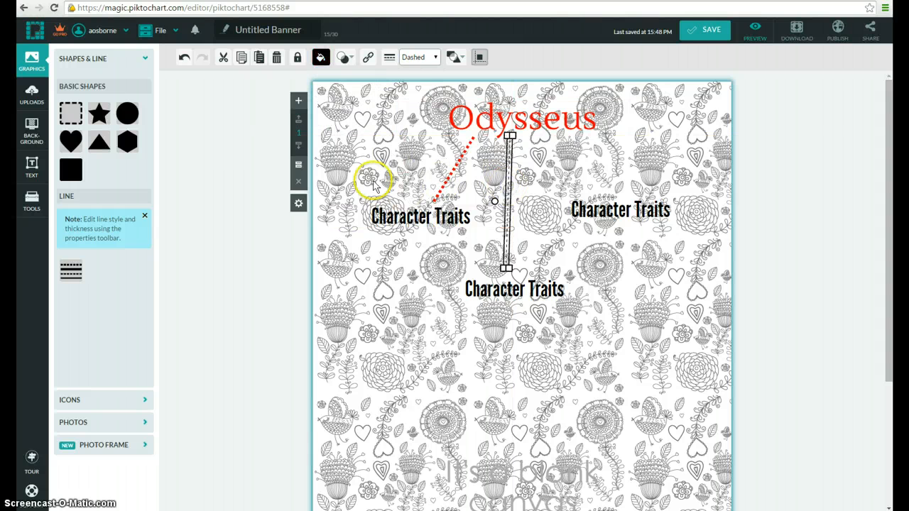
pyautogui.click(320, 57)
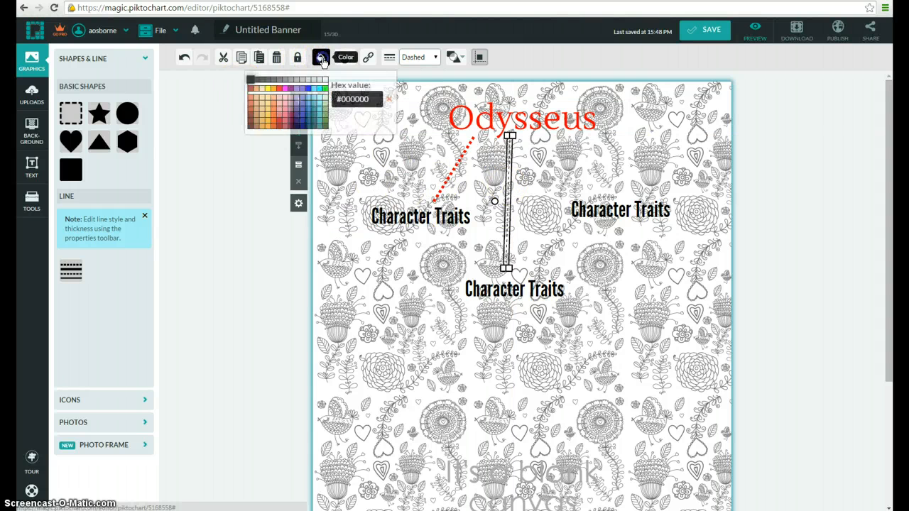
pyautogui.click(276, 88)
pyautogui.click(390, 57)
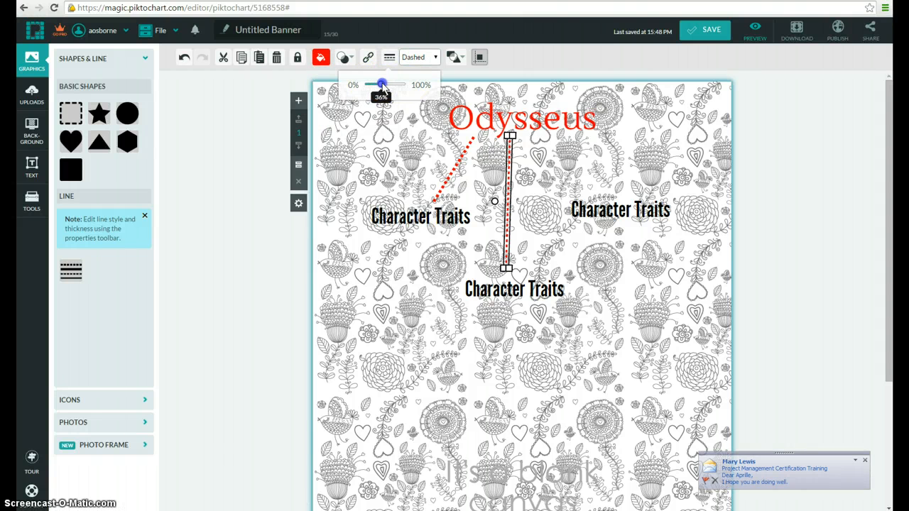
pyautogui.click(381, 122)
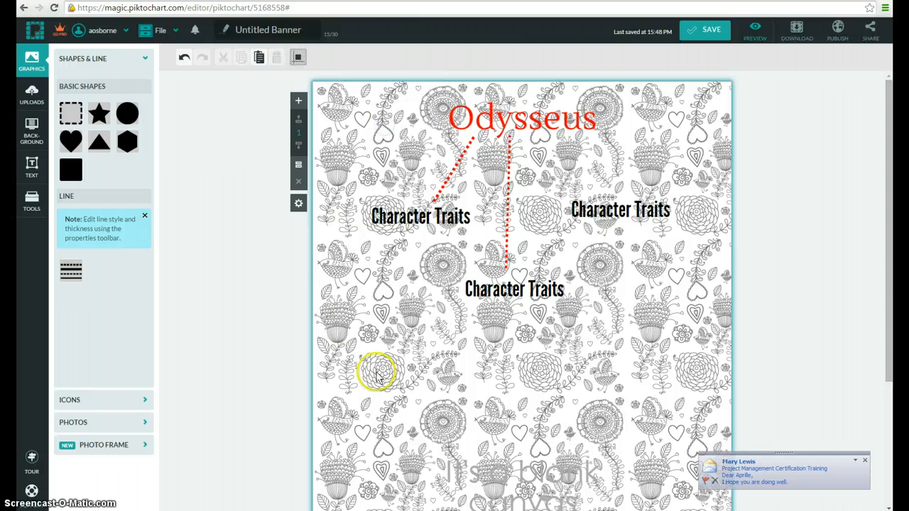
# Paste another copy of the black diagonal dashed line above the right Character Traits subtitle
pyautogui.click(457, 165)
pyautogui.rightClick(458, 165)
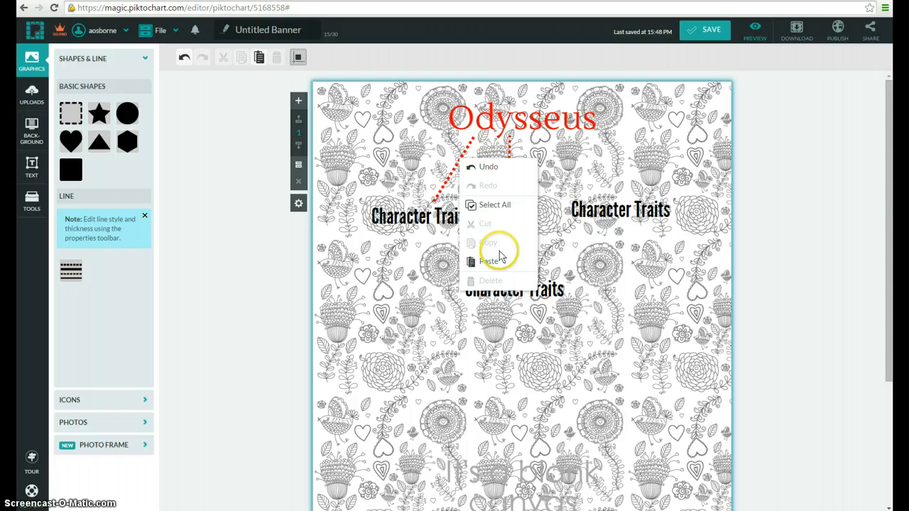
pyautogui.rightClick(620, 157)
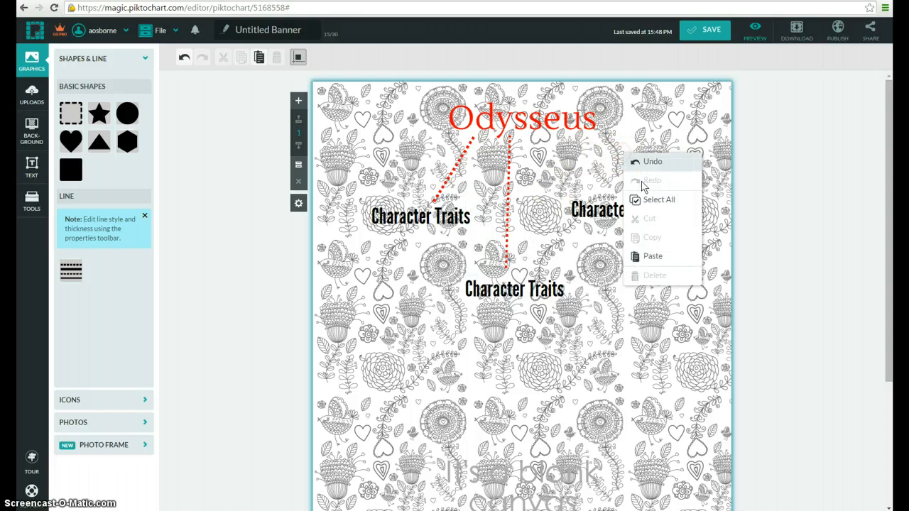
pyautogui.click(650, 256)
# Rotate the pasted line to slope down to the right and move it to link the Odysseus title to the right subtitle
pyautogui.moveTo(613, 154); pyautogui.dragTo(610, 147)
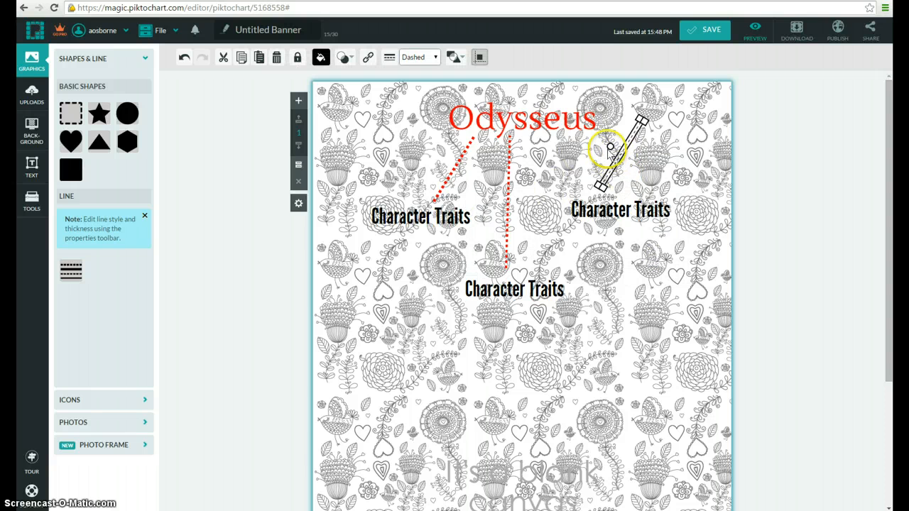
pyautogui.click(604, 136)
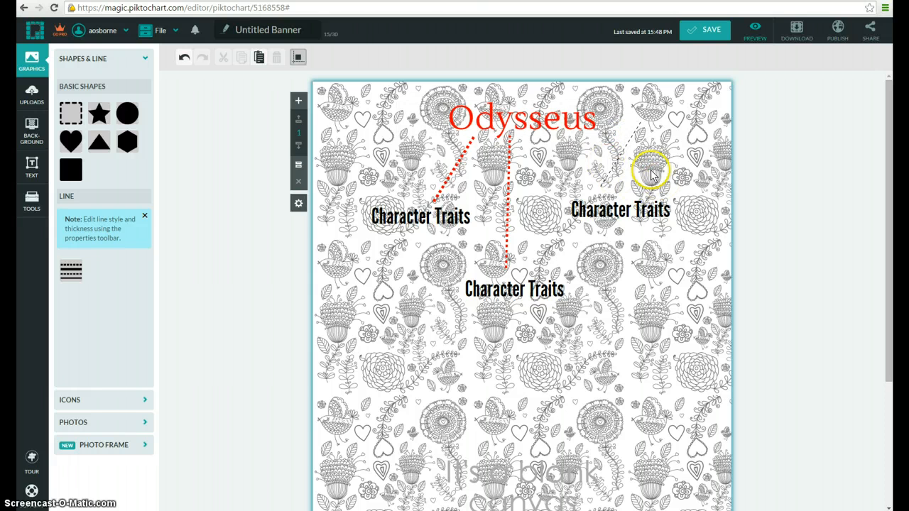
pyautogui.click(620, 154)
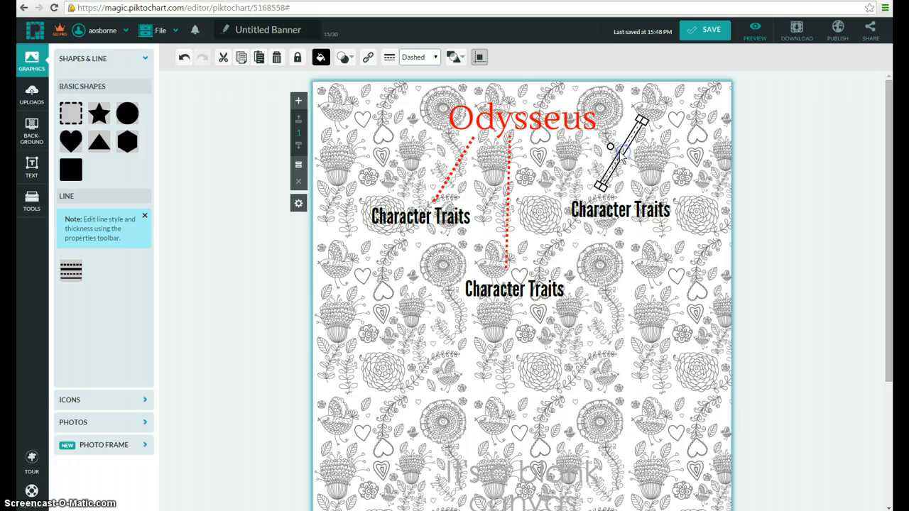
pyautogui.moveTo(613, 149)
pyautogui.mouseDown()
pyautogui.moveTo(611, 168)
pyautogui.moveTo(608, 158)
pyautogui.moveTo(632, 184)
pyautogui.mouseUp()
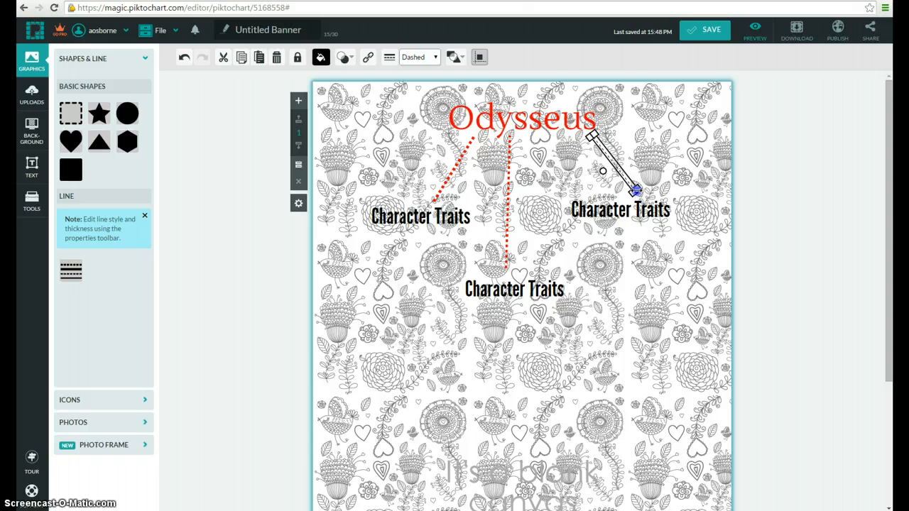
pyautogui.click(679, 177)
# Colour the right dashed line red, #FF0000, and increase its line width to about 39%
pyautogui.click(605, 155)
pyautogui.click(320, 57)
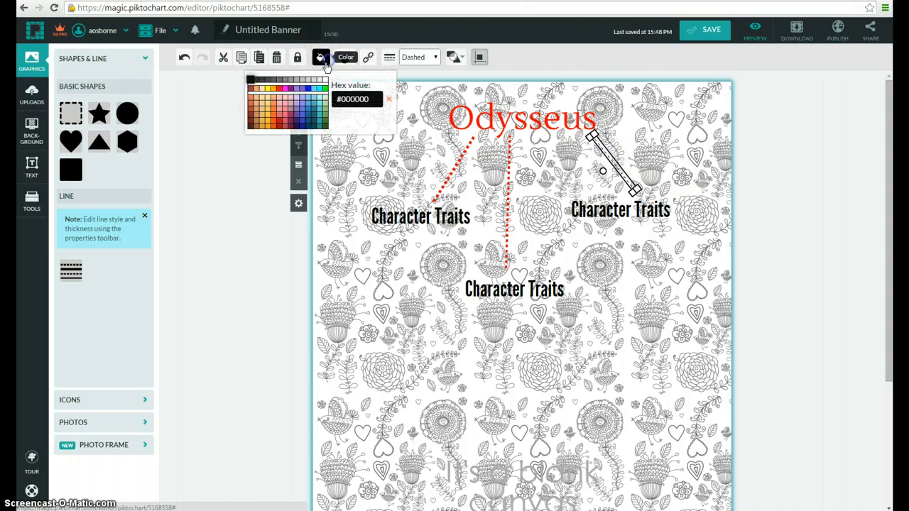
pyautogui.click(279, 88)
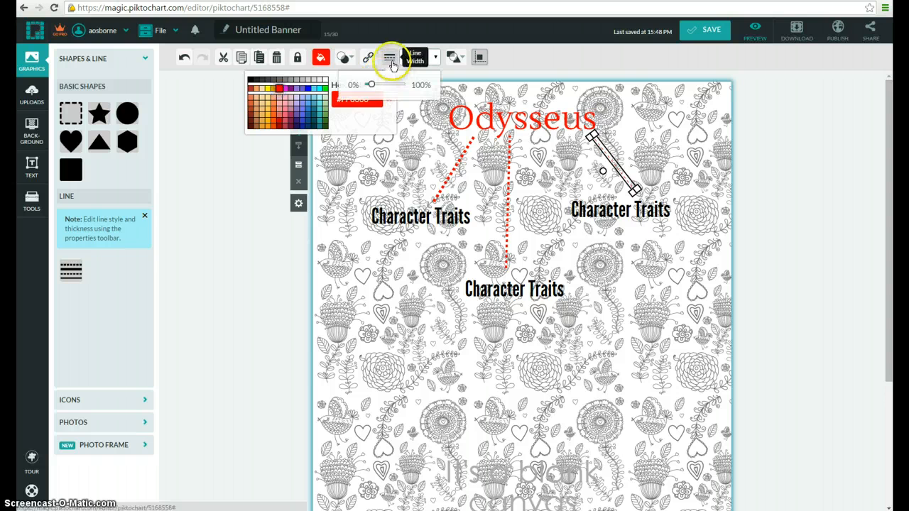
pyautogui.moveTo(371, 85); pyautogui.dragTo(377, 87)
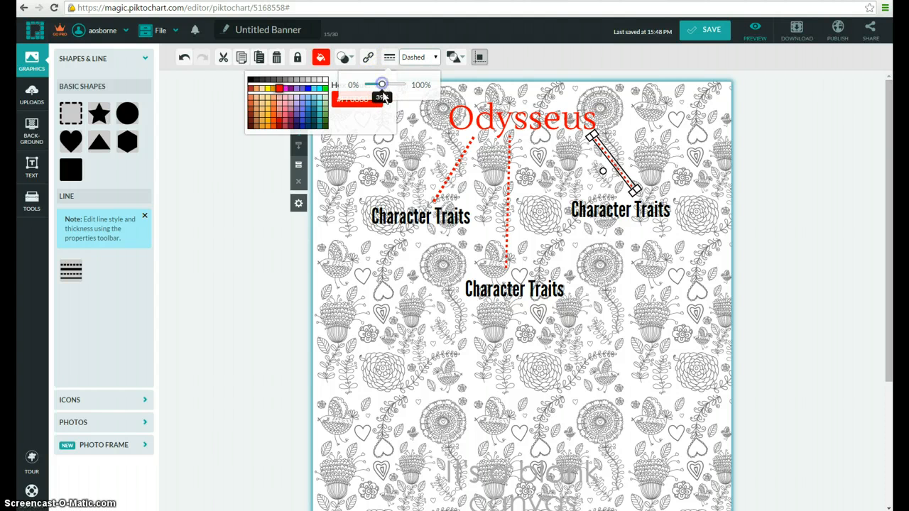
pyautogui.click(659, 347)
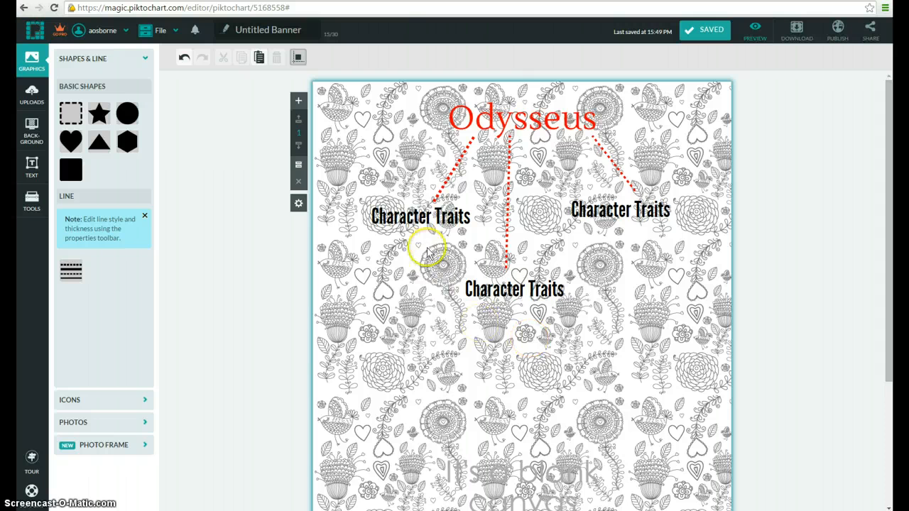
pyautogui.click(416, 217)
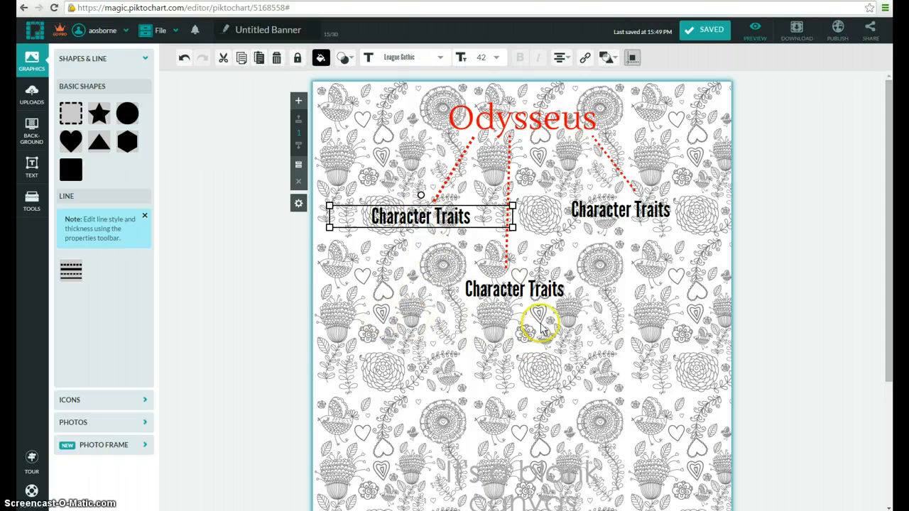
pyautogui.scroll(-2, 625, 291)
pyautogui.scroll(2, 618, 292)
pyautogui.click(593, 323)
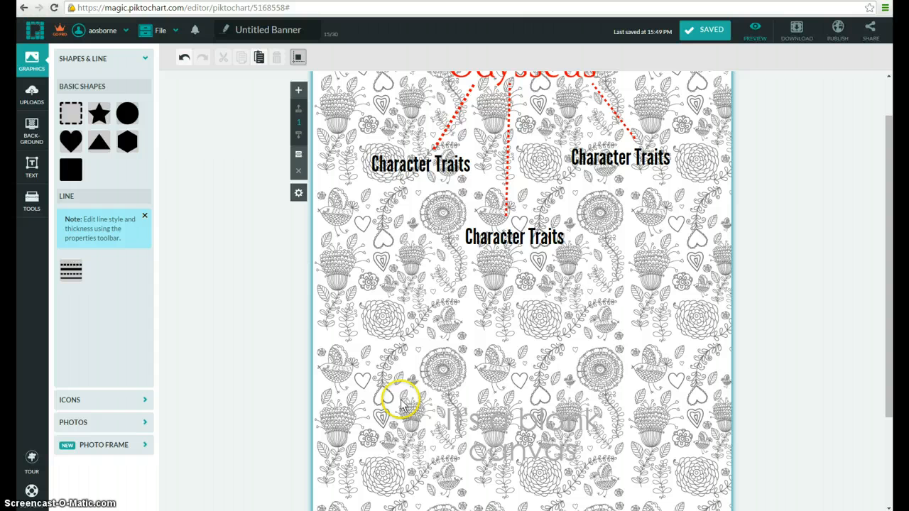
# Add a Subtitle 3 text box and place it below the left Character Traits subtitle
pyautogui.click(31, 168)
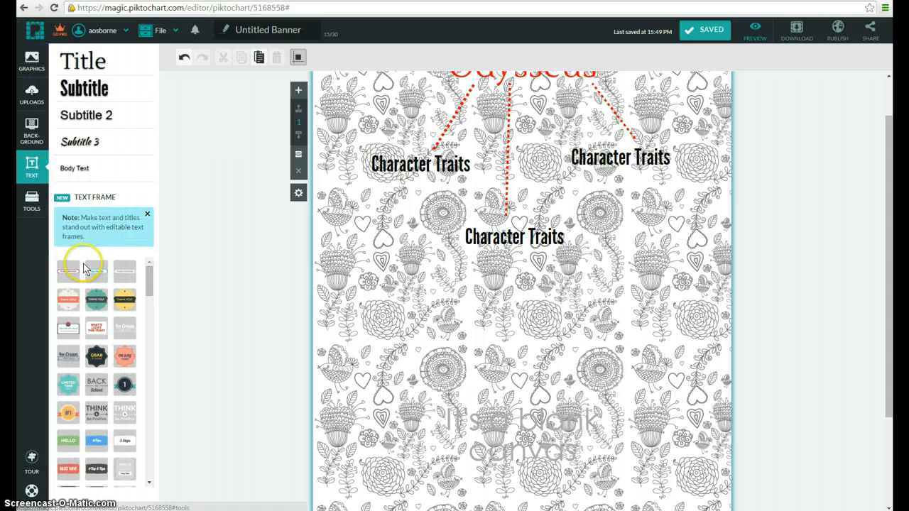
pyautogui.click(89, 142)
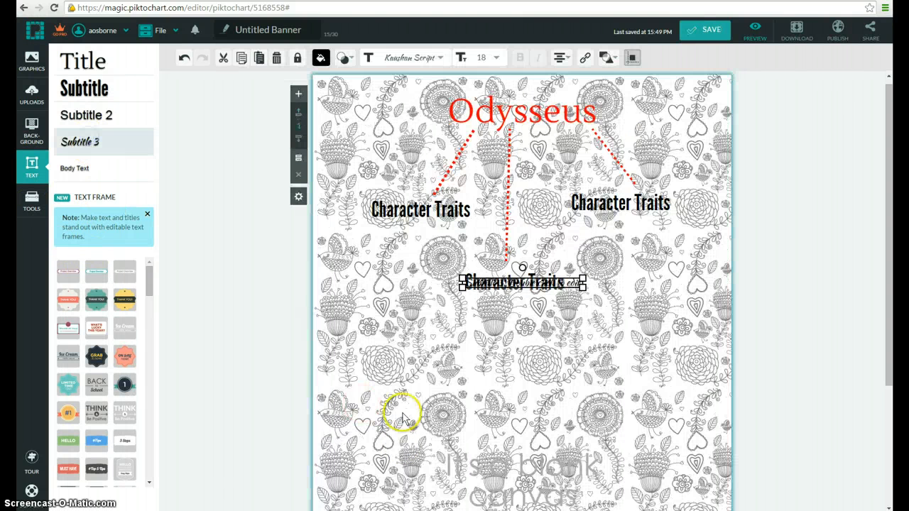
pyautogui.moveTo(516, 289); pyautogui.dragTo(387, 321)
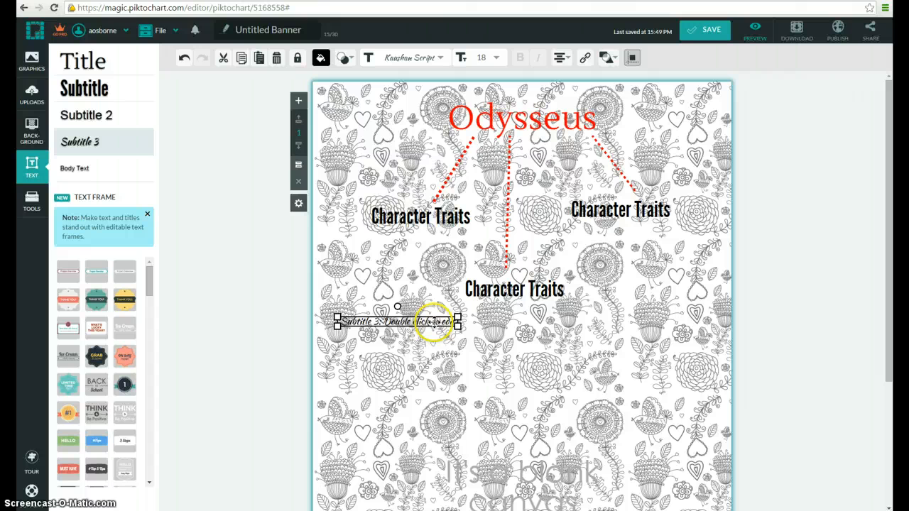
# Replace the new text box's placeholder with three lines: "This is my example:", "Quote" and "Explain"
pyautogui.doubleClick(399, 322)
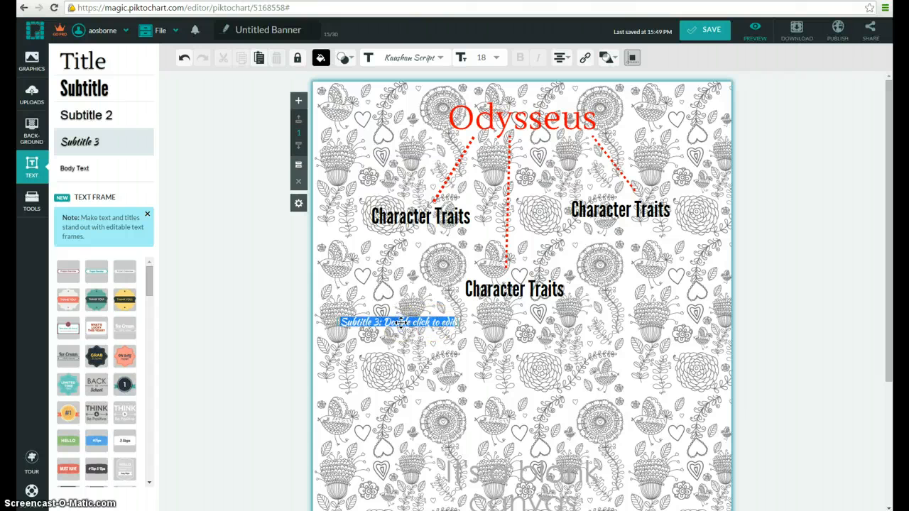
pyautogui.write('This is my example:')
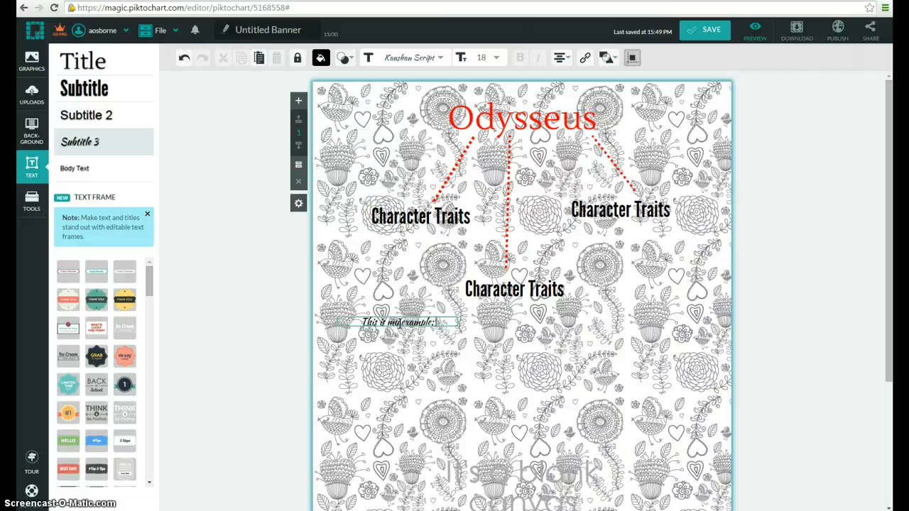
pyautogui.press('Return')
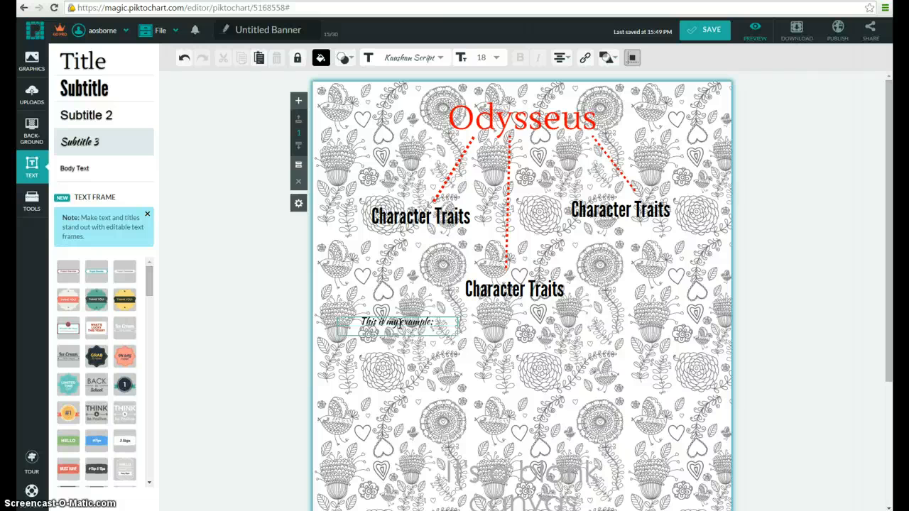
pyautogui.write('Quote')
pyautogui.press('Return')
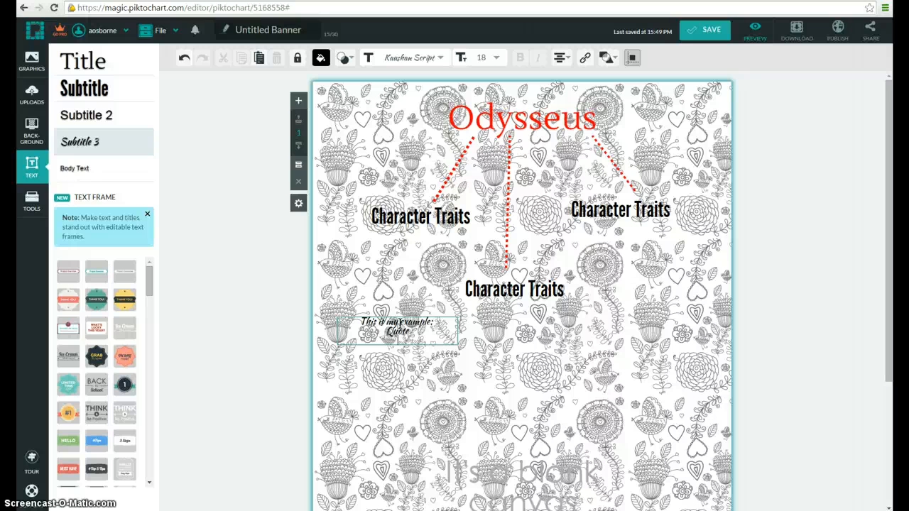
pyautogui.write('Explain')
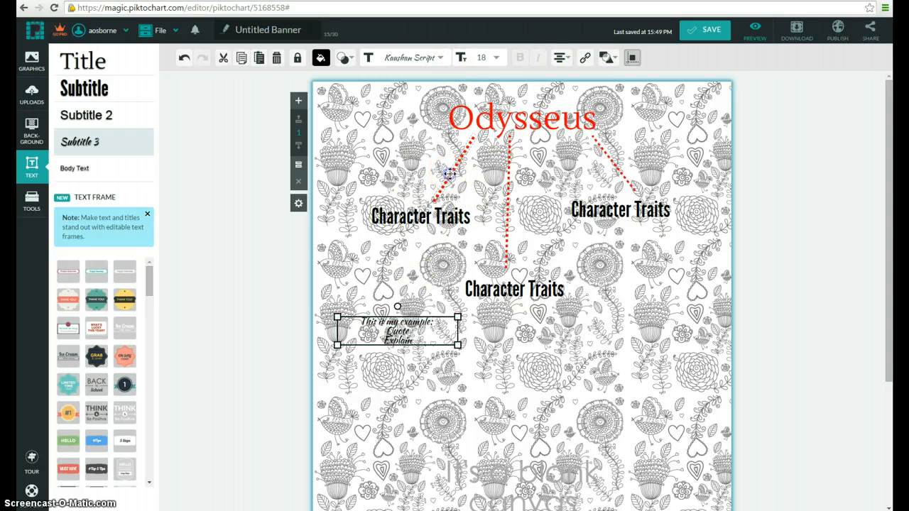
# Copy the left red dashed line and paste it below the left Character Traits subtitle
pyautogui.rightClick(449, 175)
pyautogui.click(484, 278)
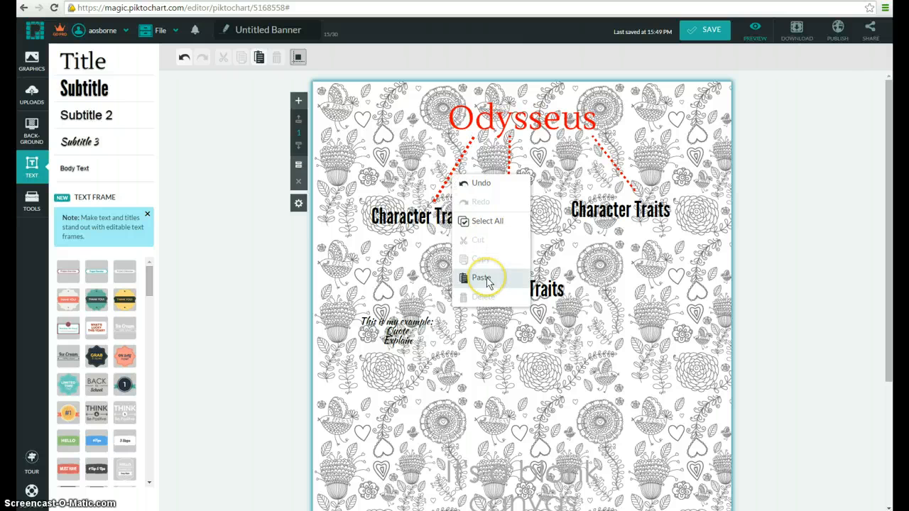
pyautogui.click(445, 177)
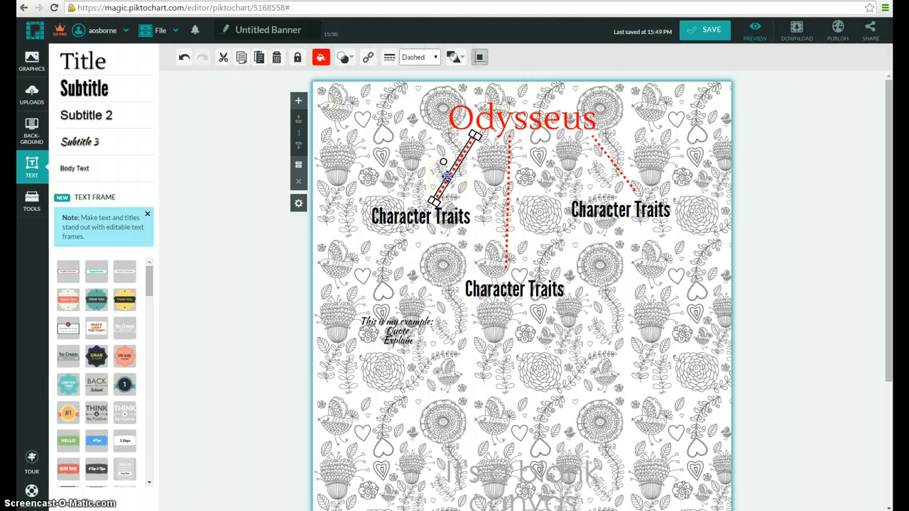
pyautogui.rightClick(449, 176)
pyautogui.click(486, 258)
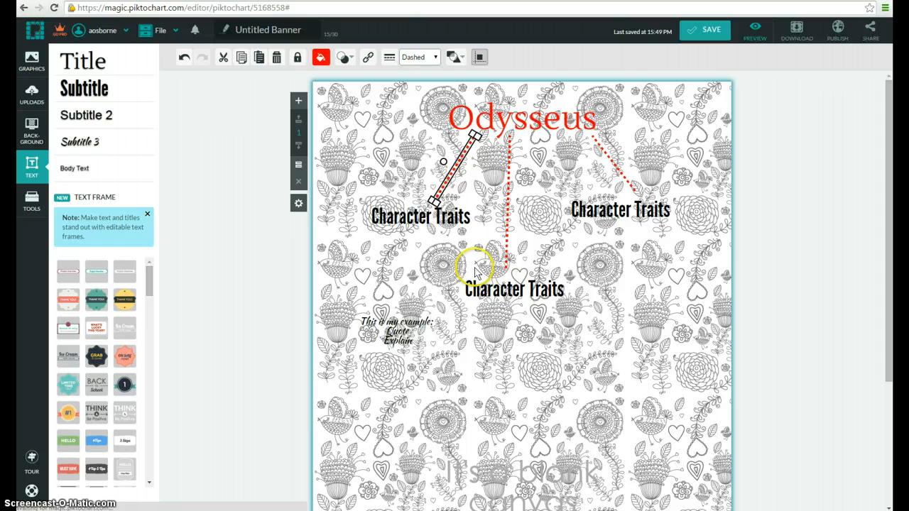
pyautogui.rightClick(383, 265)
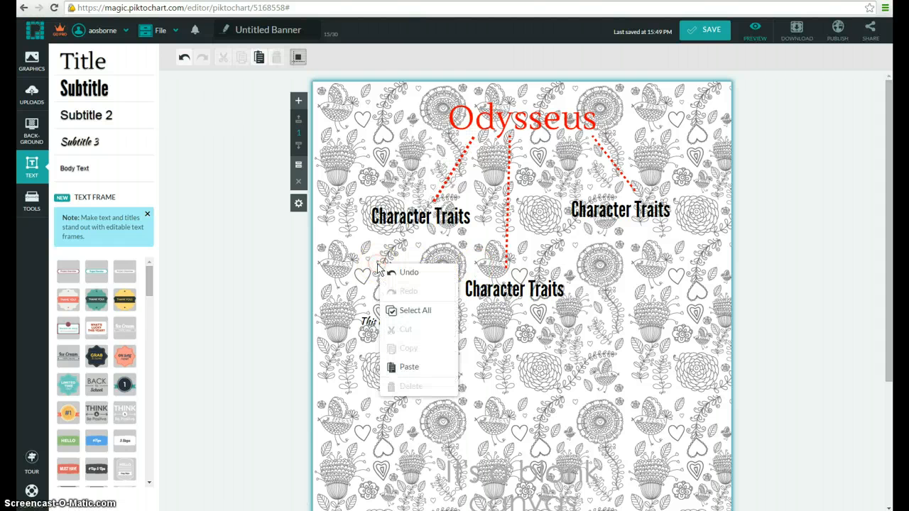
pyautogui.click(409, 366)
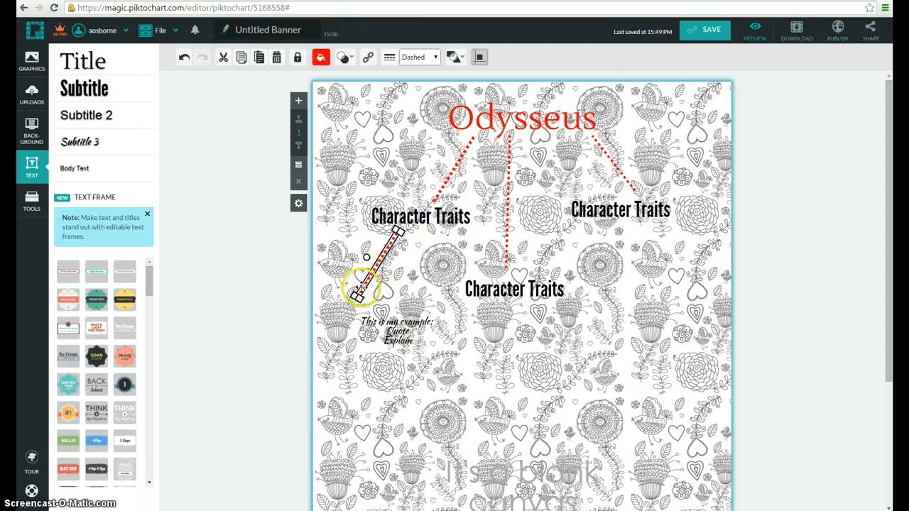
# Thicken the pasted red line slightly and move it between the left subtitle and the example text
pyautogui.moveTo(367, 301)
pyautogui.mouseDown()
pyautogui.moveTo(385, 304)
pyautogui.moveTo(365, 295)
pyautogui.mouseUp()
pyautogui.click(367, 256)
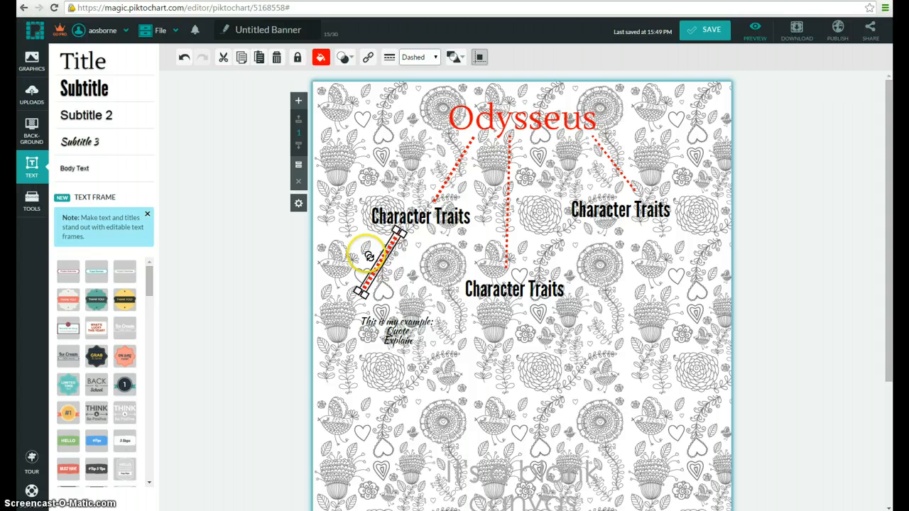
pyautogui.click(364, 261)
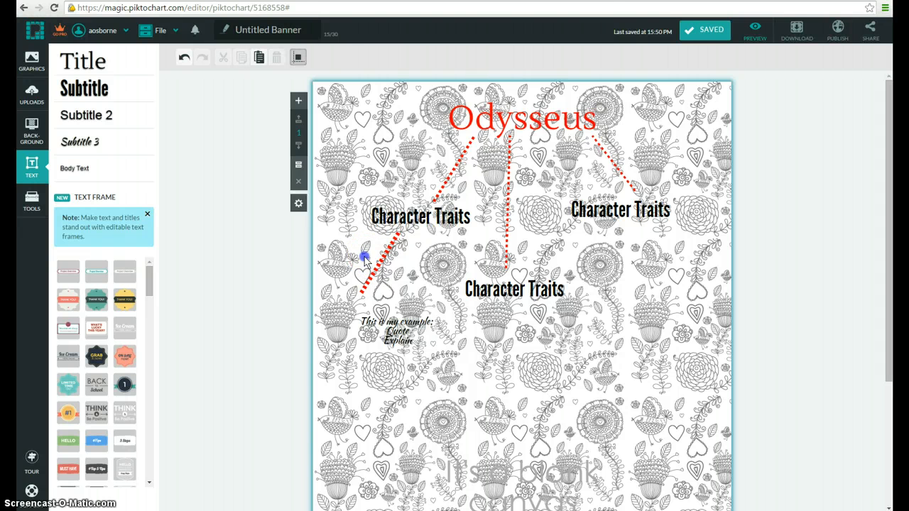
pyautogui.click(384, 257)
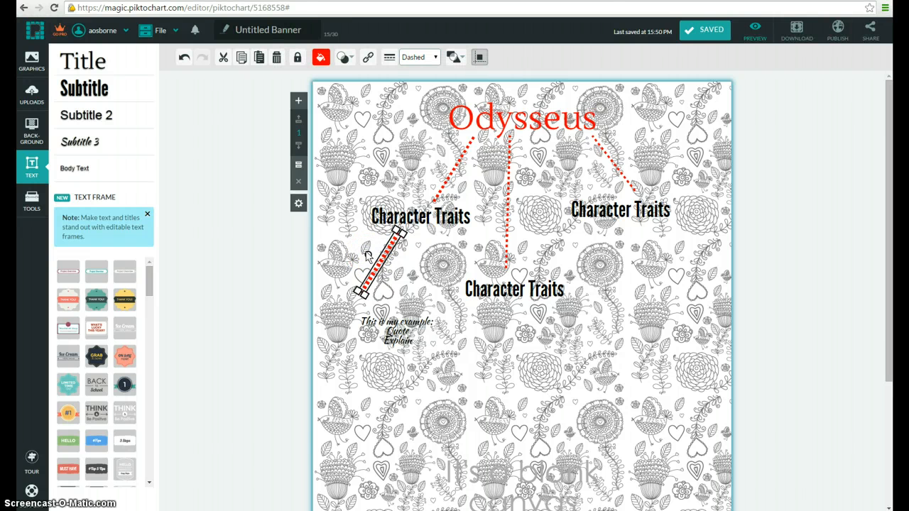
pyautogui.moveTo(369, 260); pyautogui.dragTo(399, 269)
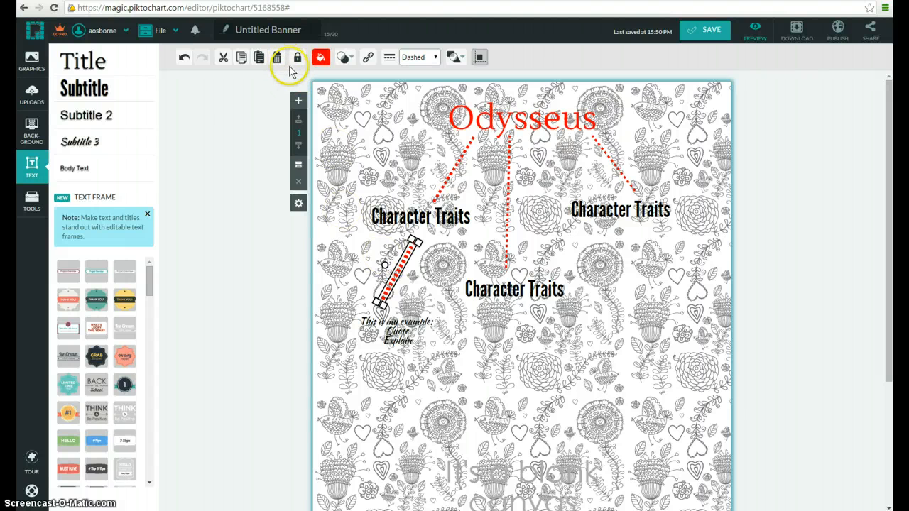
# Colour the dashed line between the left subtitle and the example text blue
pyautogui.click(321, 58)
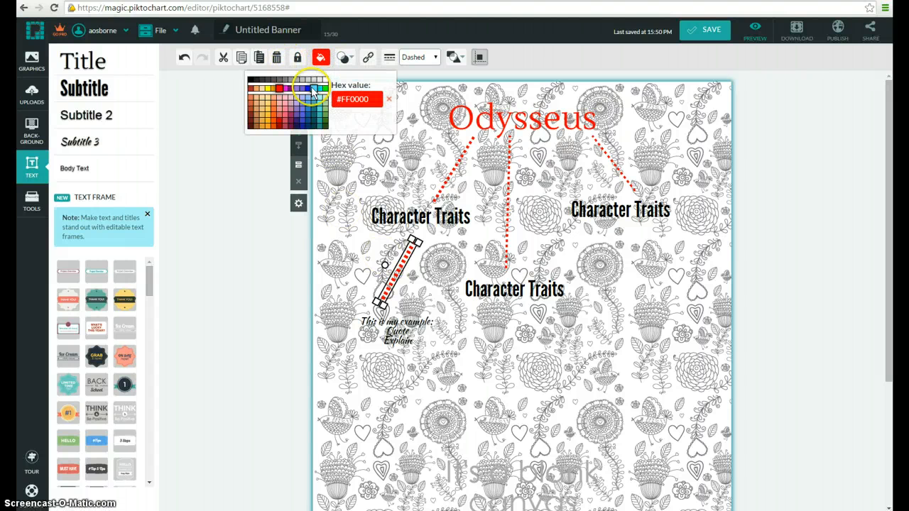
pyautogui.click(309, 89)
pyautogui.click(492, 341)
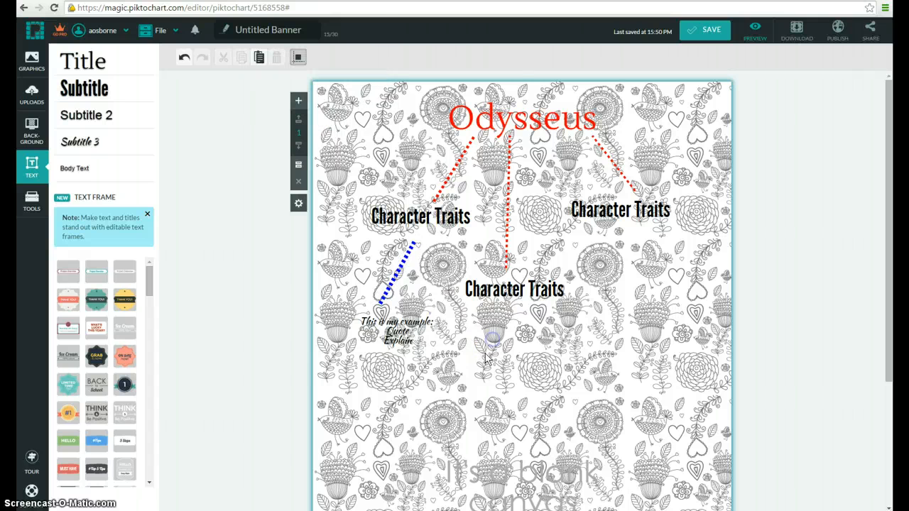
pyautogui.click(395, 334)
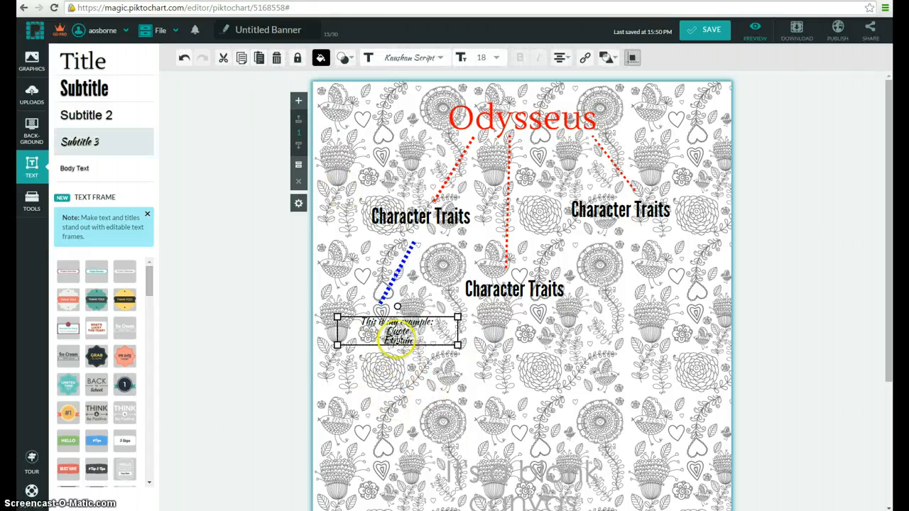
pyautogui.rightClick(354, 339)
pyautogui.click(354, 338)
pyautogui.click(561, 410)
# Browse the built-in photo library's categories and show the People photos
pyautogui.scroll(-3, 632, 373)
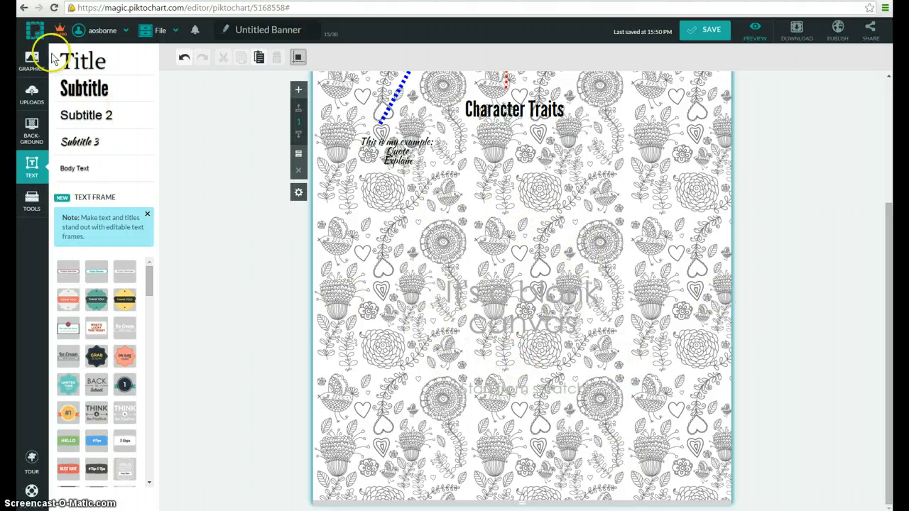
pyautogui.click(30, 62)
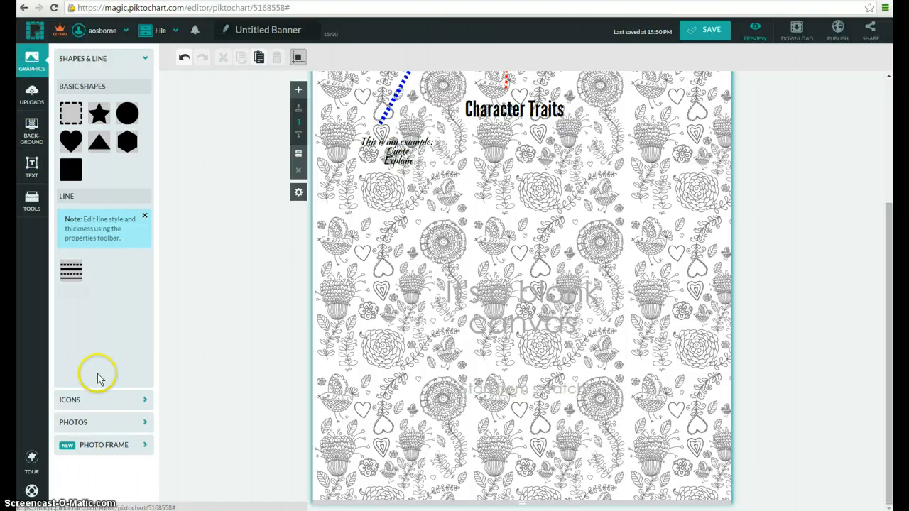
pyautogui.click(85, 423)
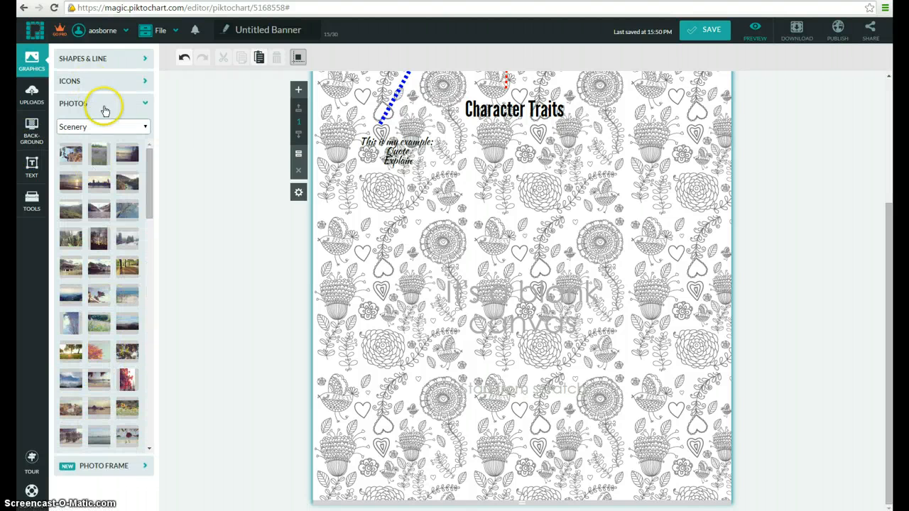
pyautogui.click(107, 126)
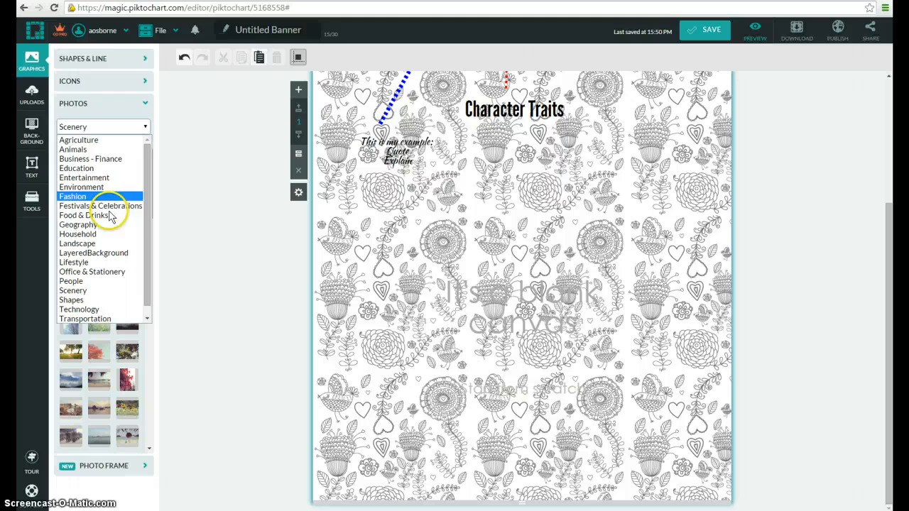
pyautogui.scroll(-1, 121, 220)
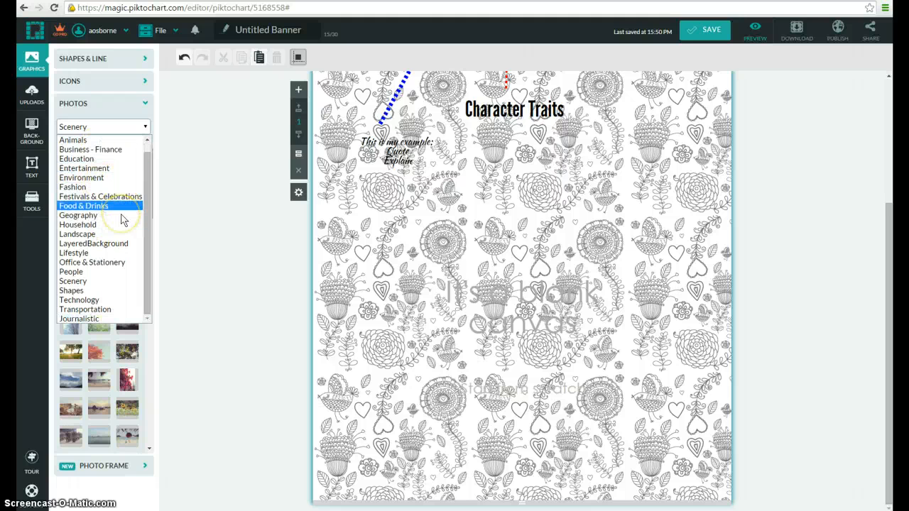
pyautogui.scroll(1, 120, 220)
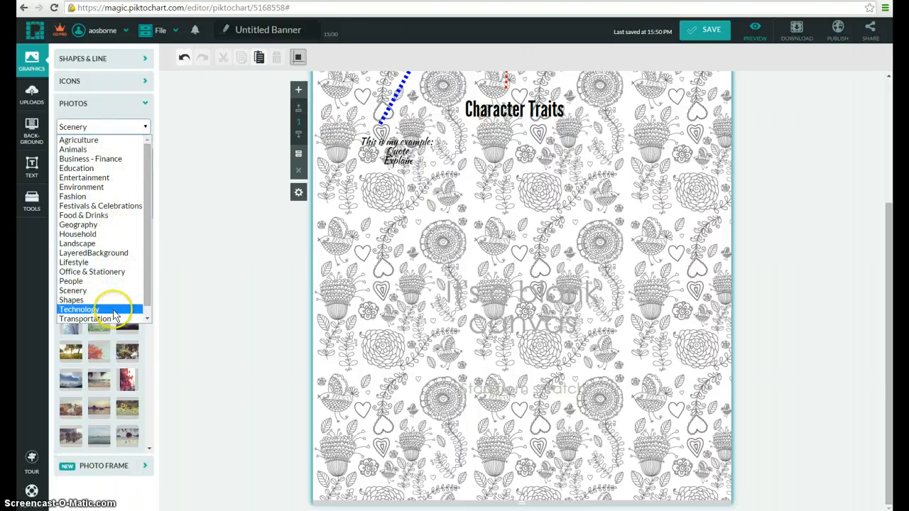
pyautogui.click(116, 282)
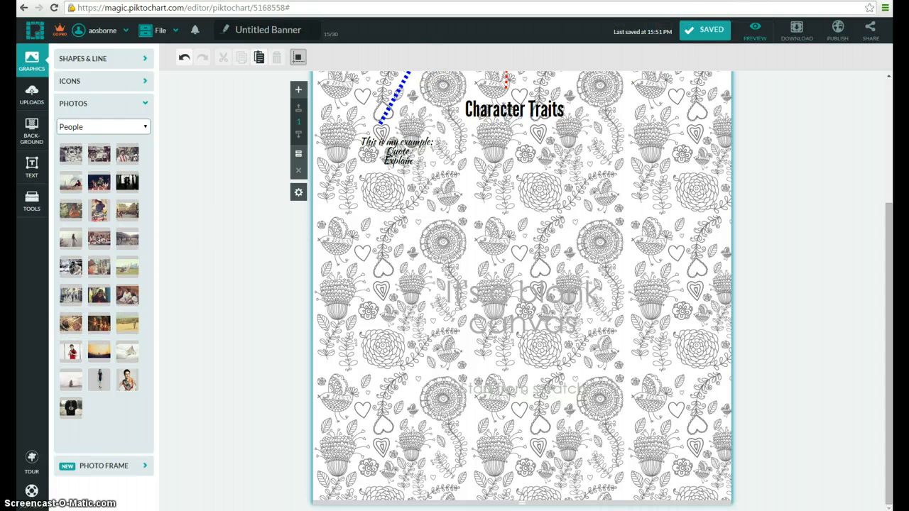
# Open a new browser tab and search Google Images for "odysseus"
pyautogui.click(735, 1)
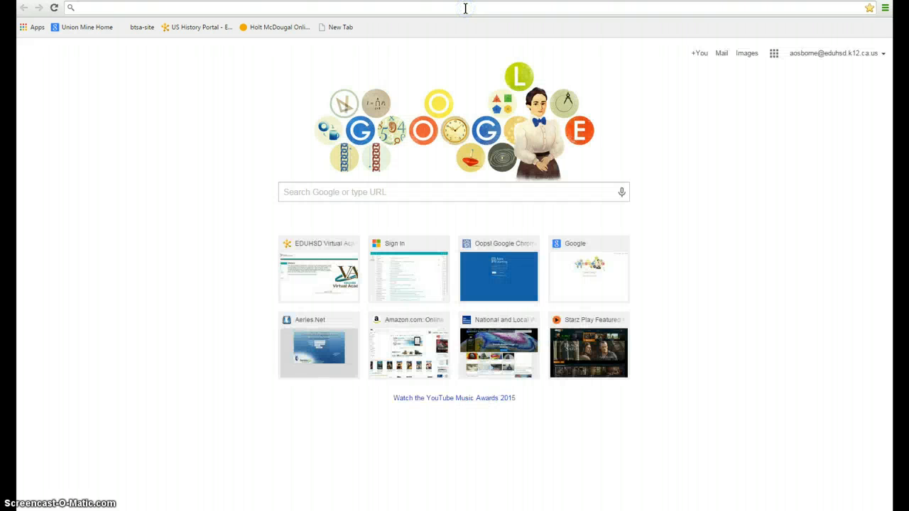
pyautogui.click(428, 194)
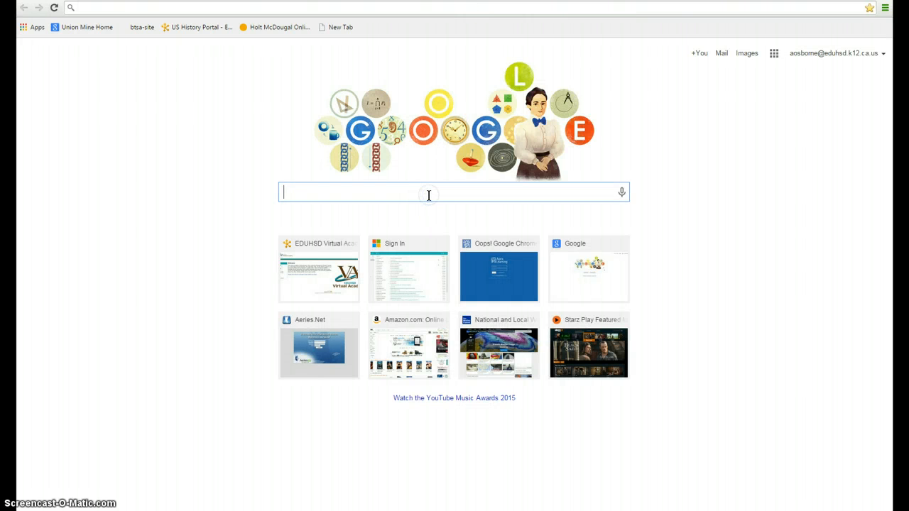
pyautogui.write('ody')
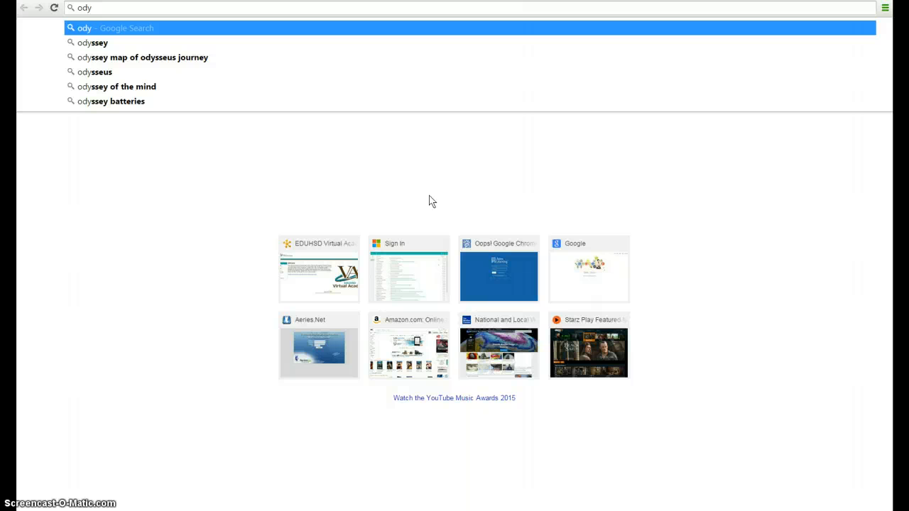
pyautogui.write('ss')
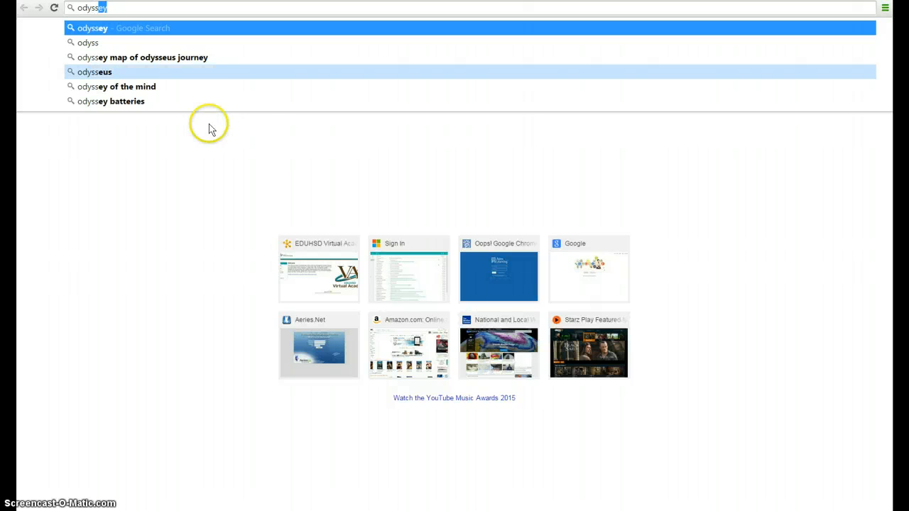
pyautogui.click(118, 75)
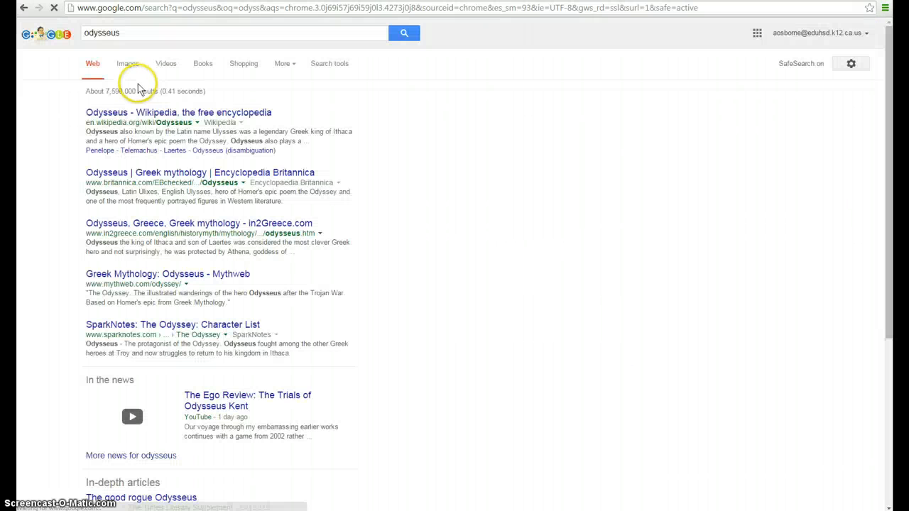
pyautogui.click(131, 64)
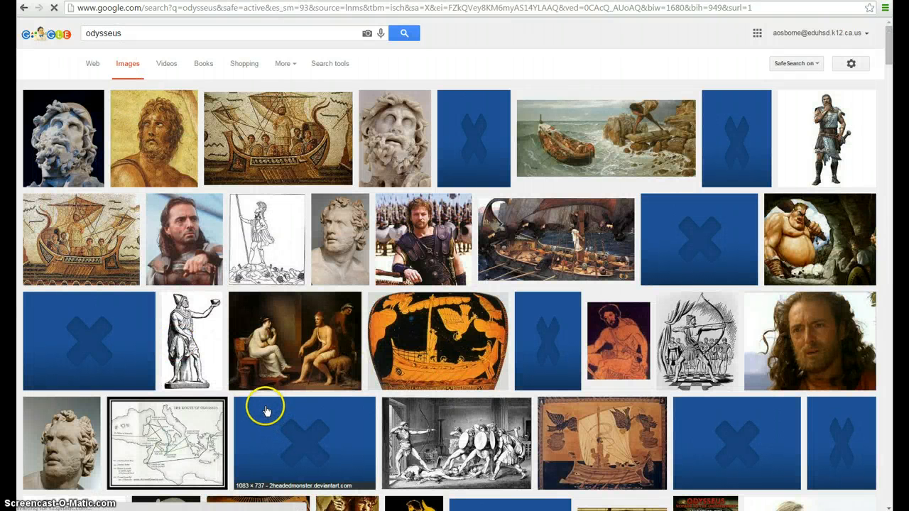
# Preview the yellow-background painting of Odysseus and try to pull the image over onto the Piktochart poster
pyautogui.click(158, 163)
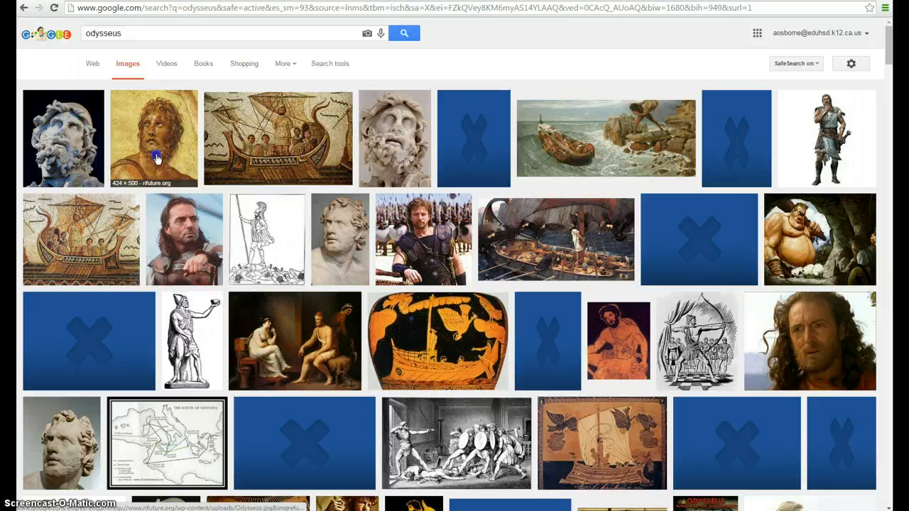
pyautogui.rightClick(299, 305)
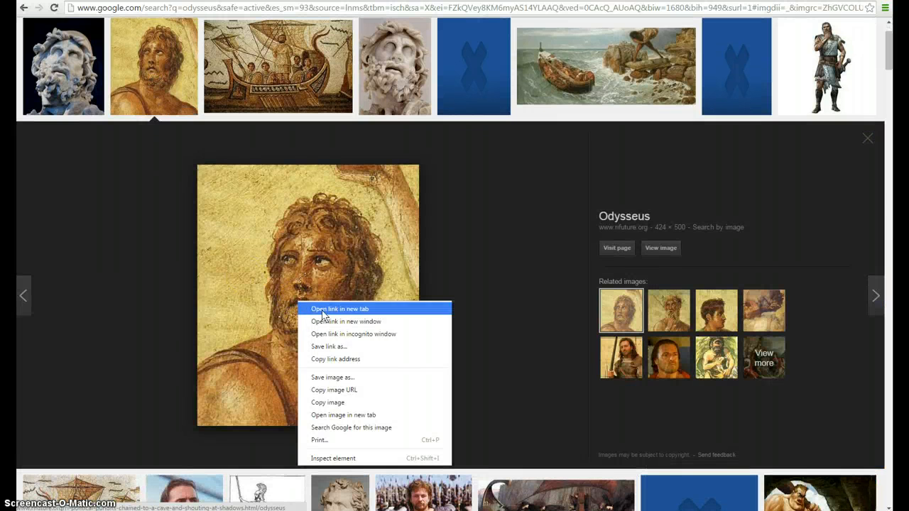
pyautogui.click(297, 266)
pyautogui.moveTo(298, 265)
pyautogui.mouseDown()
pyautogui.moveTo(315, 219)
pyautogui.moveTo(519, 154)
pyautogui.moveTo(670, 6)
pyautogui.moveTo(647, 2)
pyautogui.moveTo(617, 158)
pyautogui.moveTo(424, 314)
pyautogui.moveTo(415, 302)
pyautogui.mouseUp()
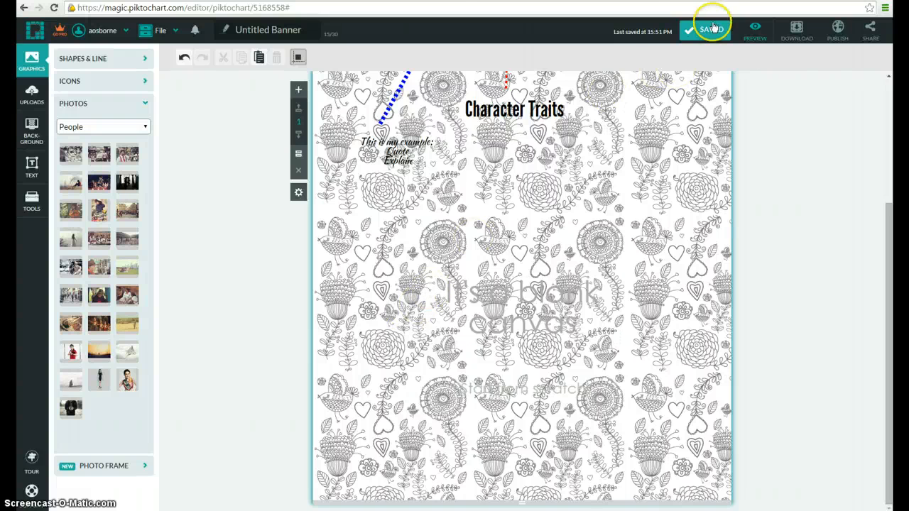
# Return to the image results, preview the pale bearded marble bust and try to pull it onto the Piktochart poster
pyautogui.click(707, 2)
pyautogui.scroll(-1, 547, 246)
pyautogui.scroll(-1, 547, 245)
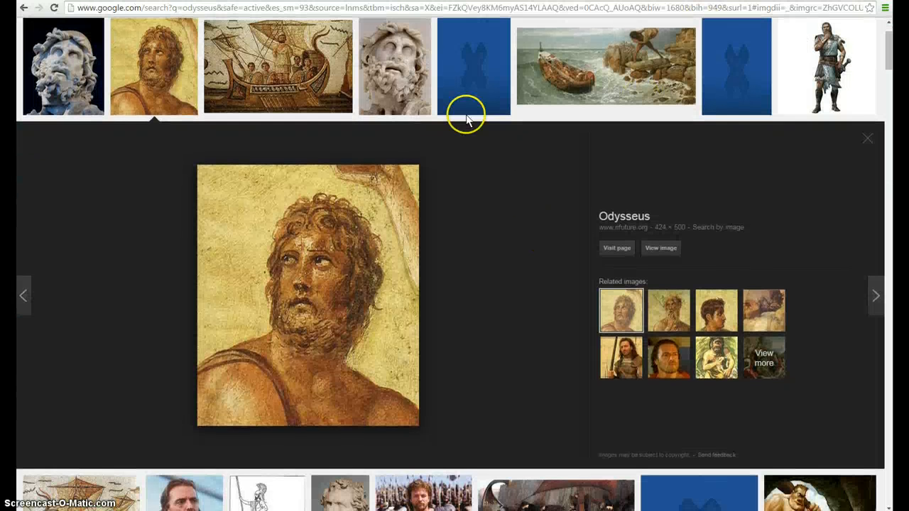
pyautogui.click(401, 84)
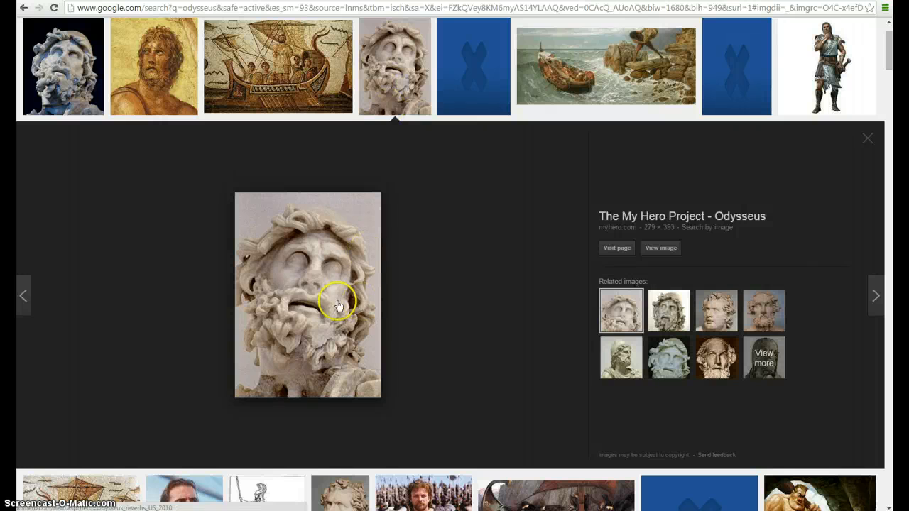
pyautogui.moveTo(336, 294); pyautogui.dragTo(457, 346)
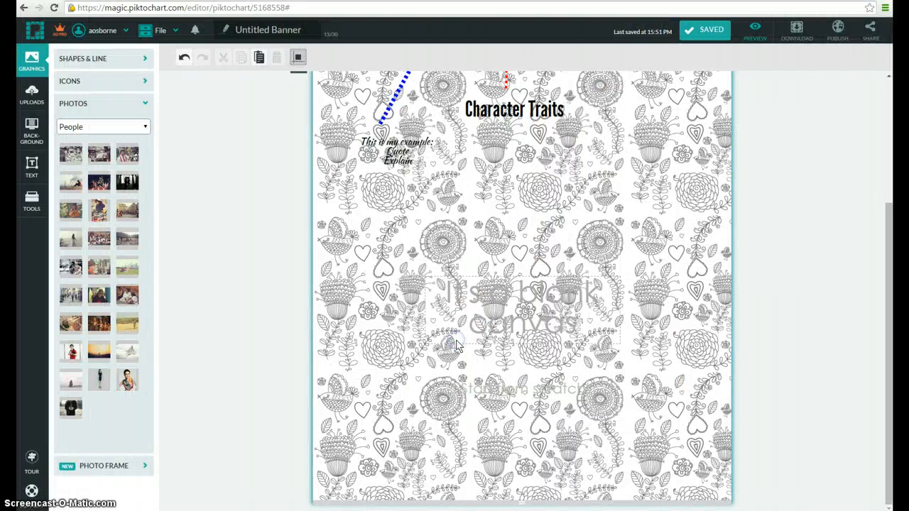
pyautogui.click(527, 326)
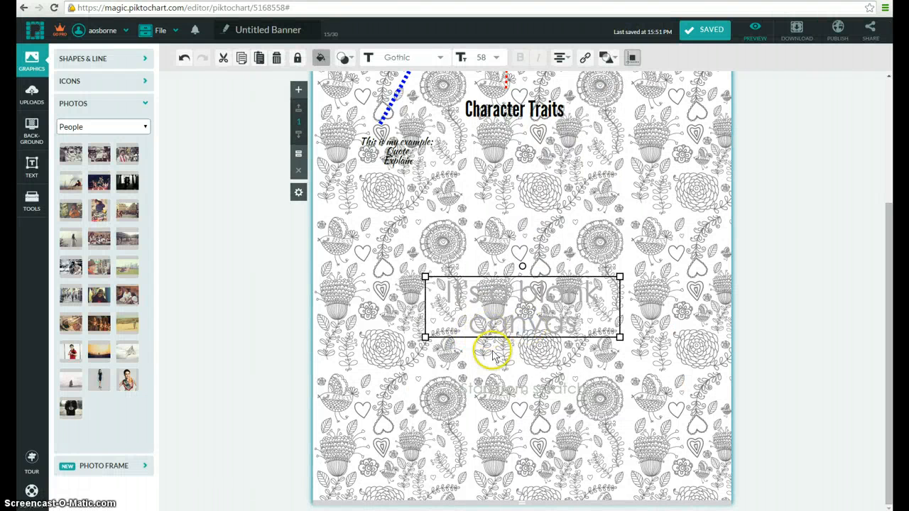
pyautogui.click(493, 418)
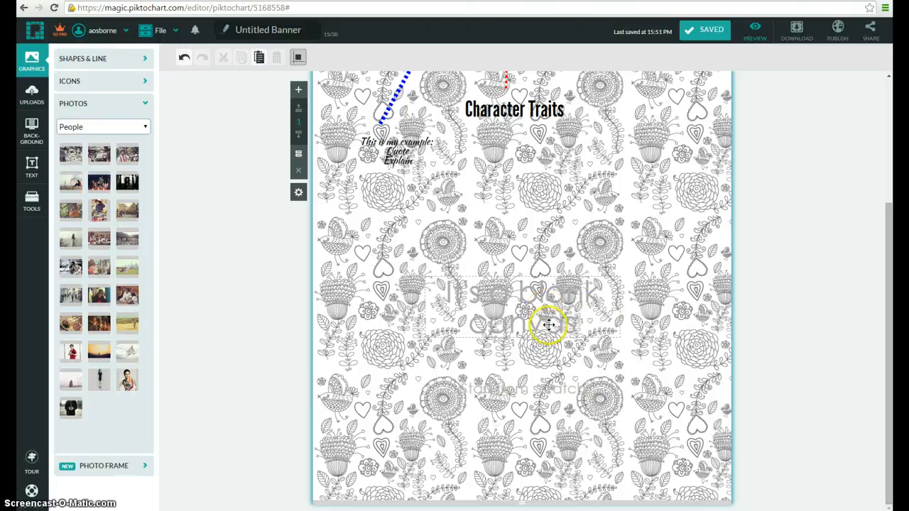
# Return to the Google image results and examine them, previewing the Odysseus and Polyphemus painting and several of its related images
pyautogui.click(748, 0)
pyautogui.scroll(-1, 677, 153)
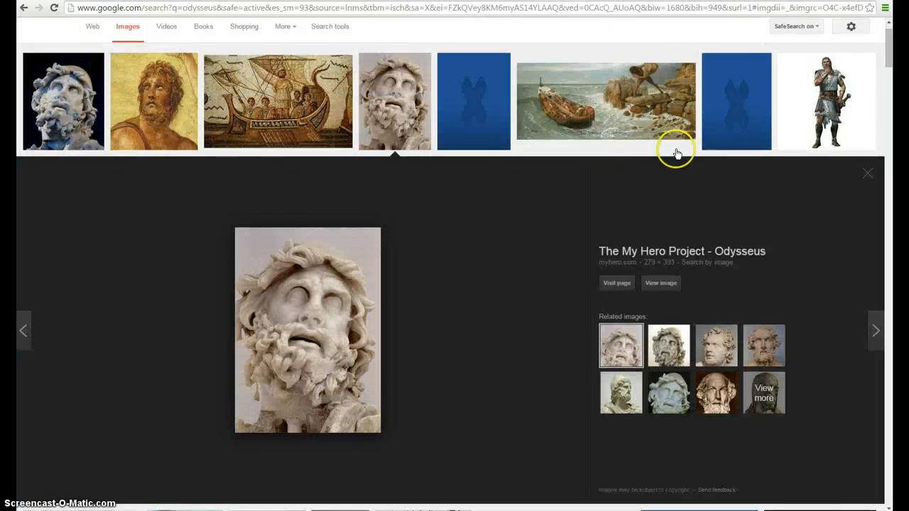
pyautogui.scroll(-1, 677, 152)
pyautogui.click(867, 139)
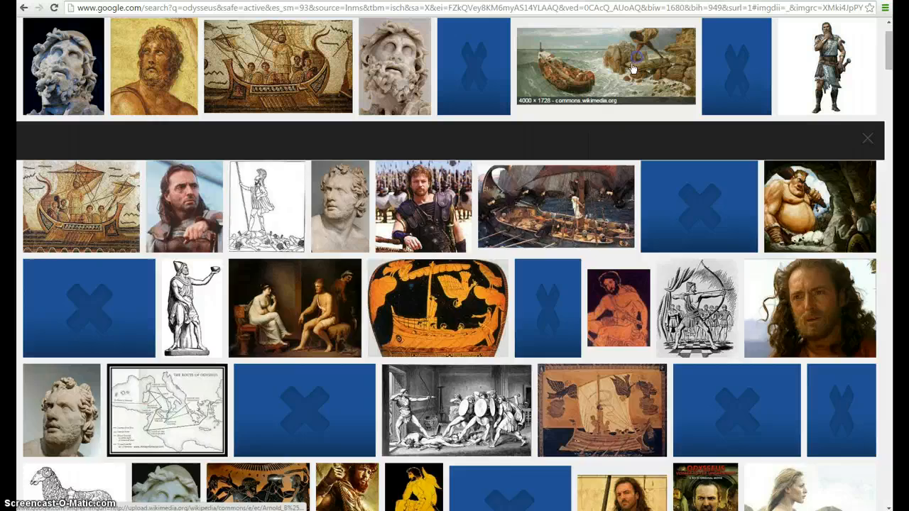
pyautogui.click(632, 67)
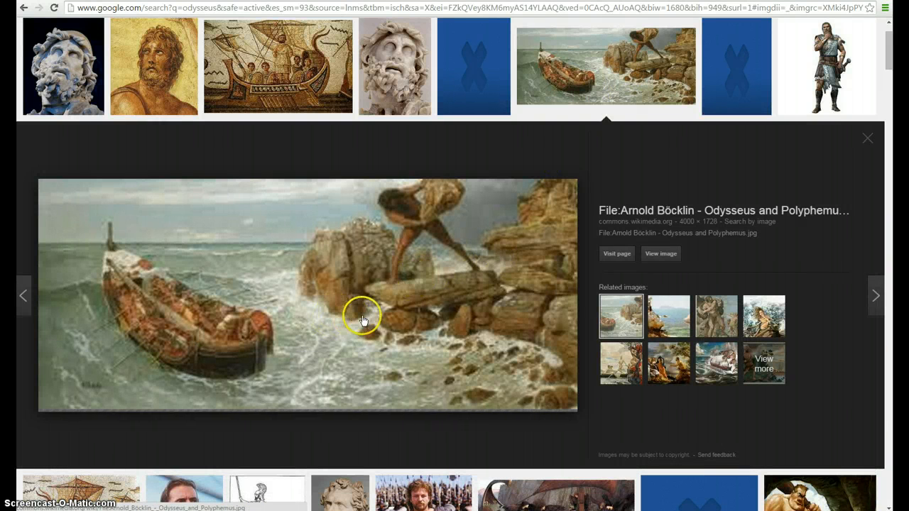
pyautogui.click(720, 365)
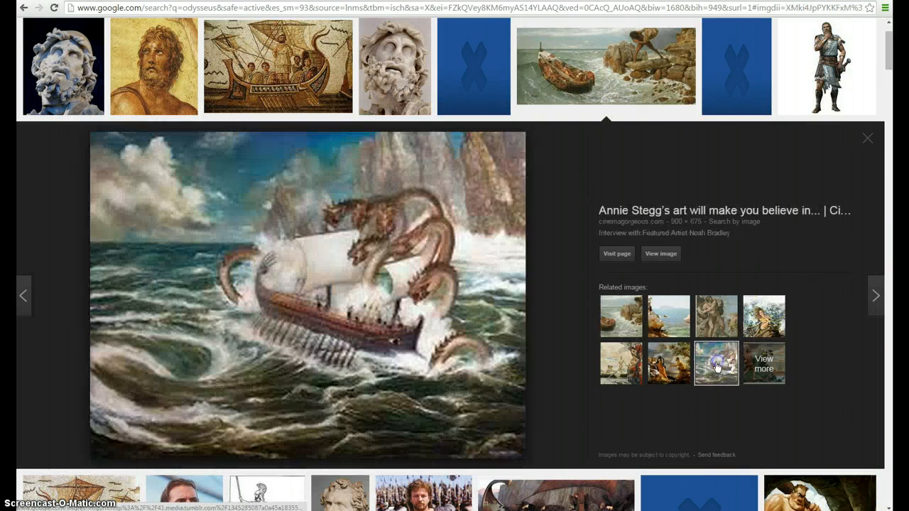
pyautogui.click(662, 306)
pyautogui.click(666, 368)
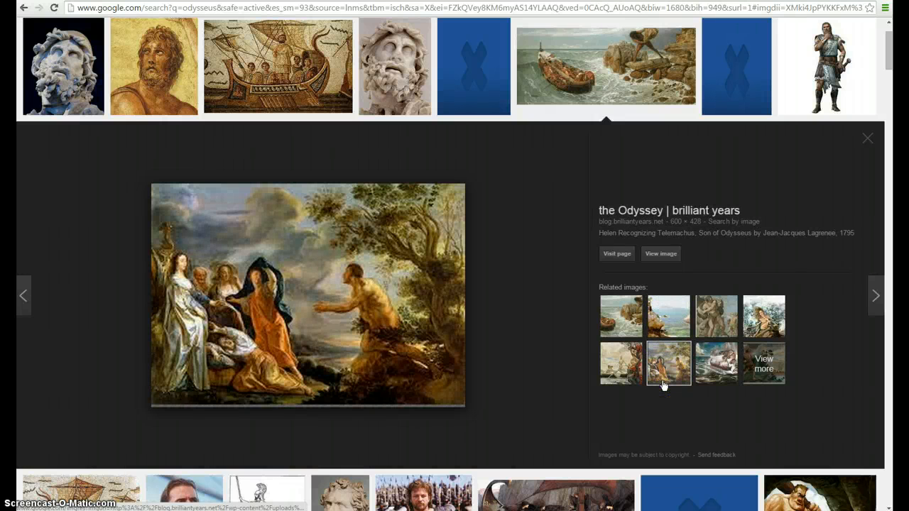
pyautogui.scroll(-6, 777, 251)
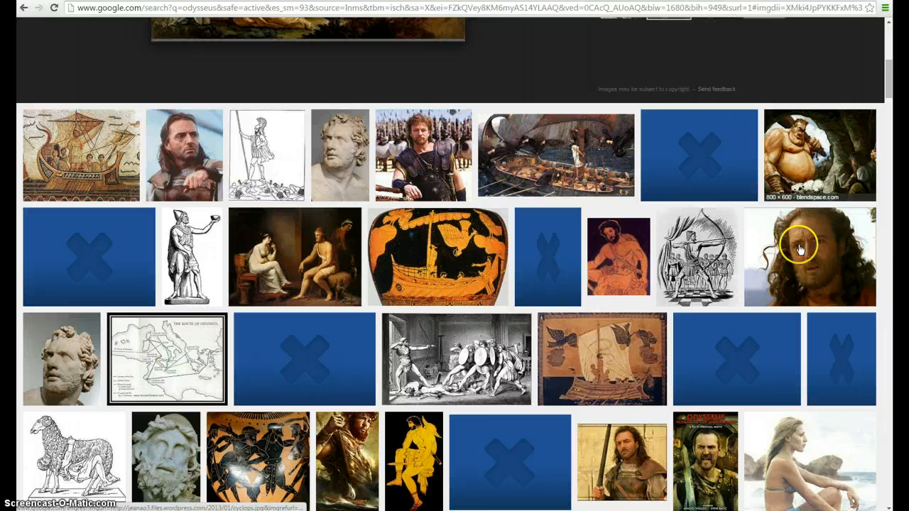
pyautogui.scroll(-1, 799, 245)
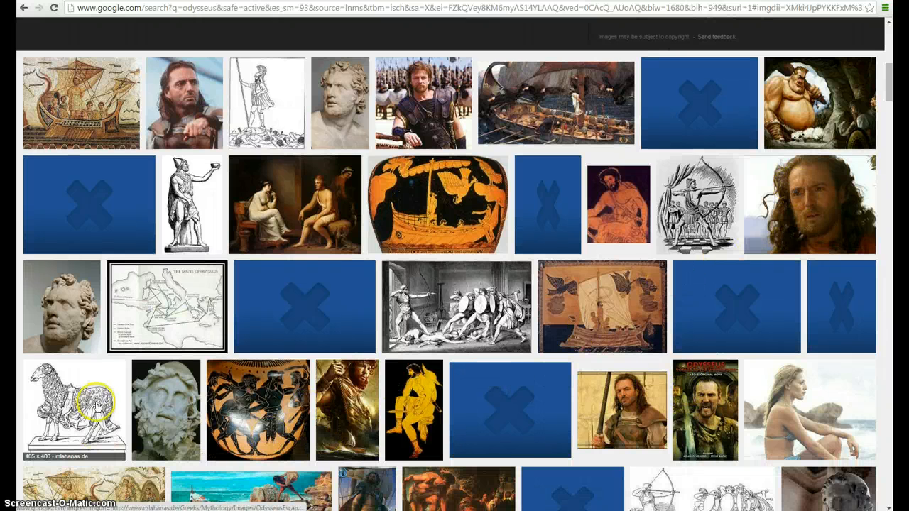
# Open the line drawing of Odysseus escaping under the ram and copy the image
pyautogui.click(81, 409)
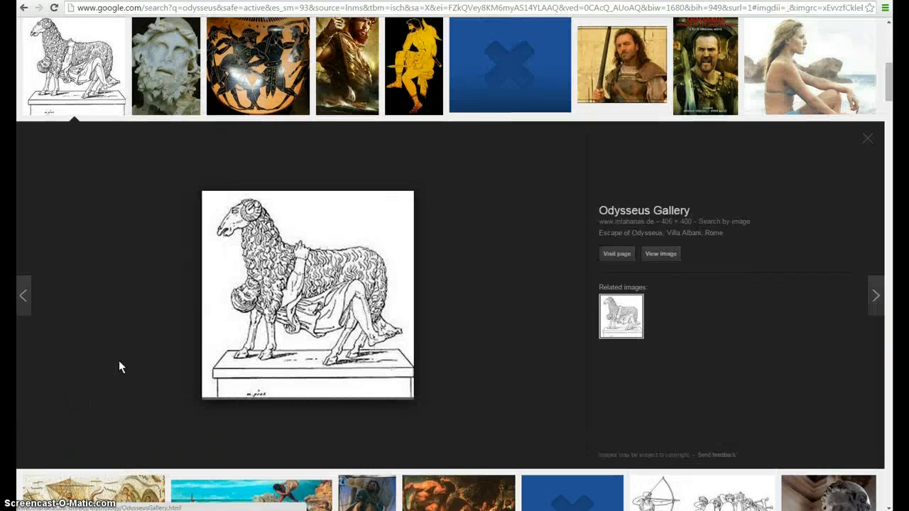
pyautogui.rightClick(299, 274)
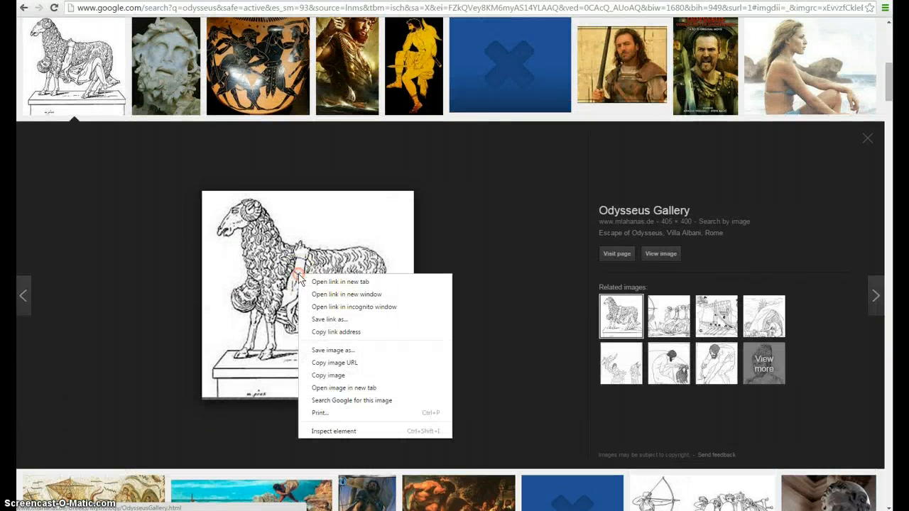
pyautogui.click(332, 376)
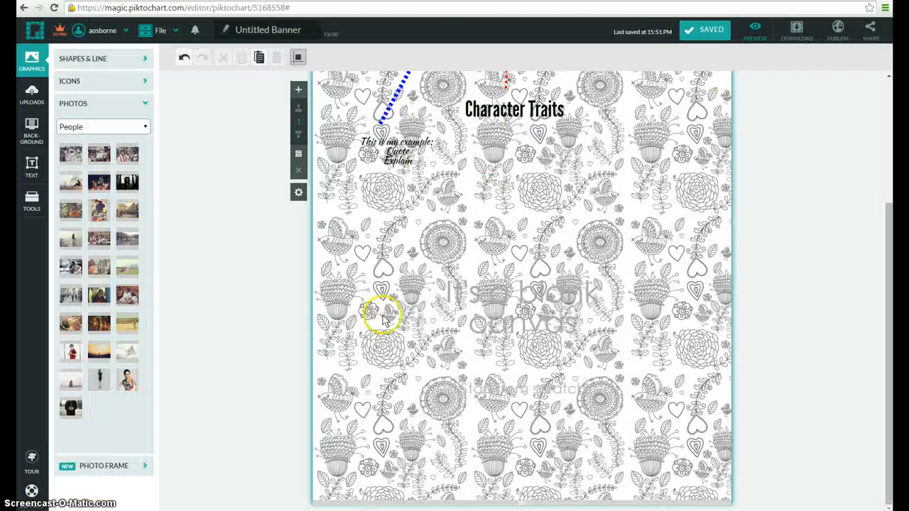
# Try to paste the copied ram drawing beside the poster's "It's a blank canvas" text, and cut the pasted dashed line
pyautogui.rightClick(401, 318)
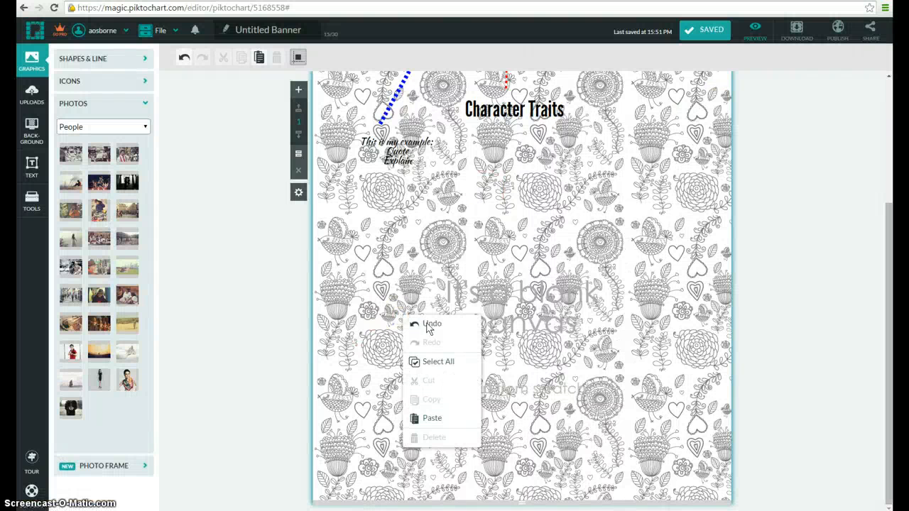
pyautogui.click(432, 418)
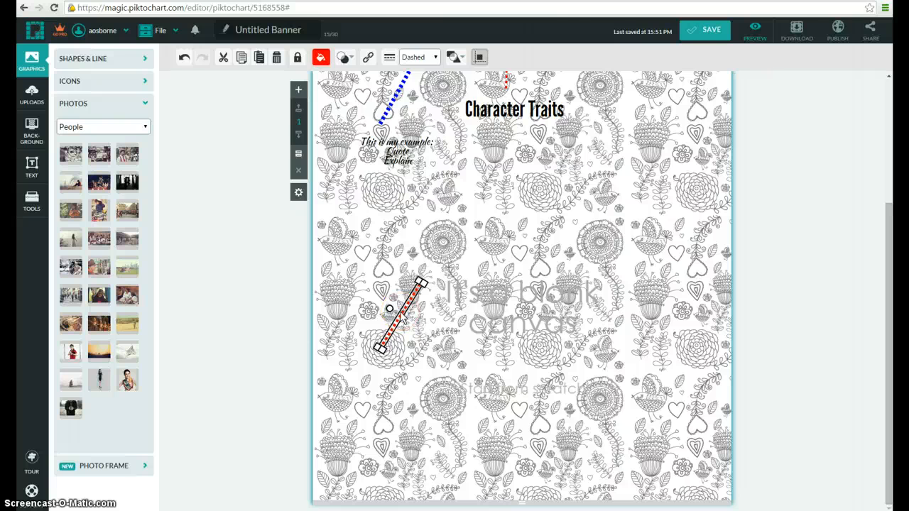
pyautogui.rightClick(399, 316)
pyautogui.click(425, 381)
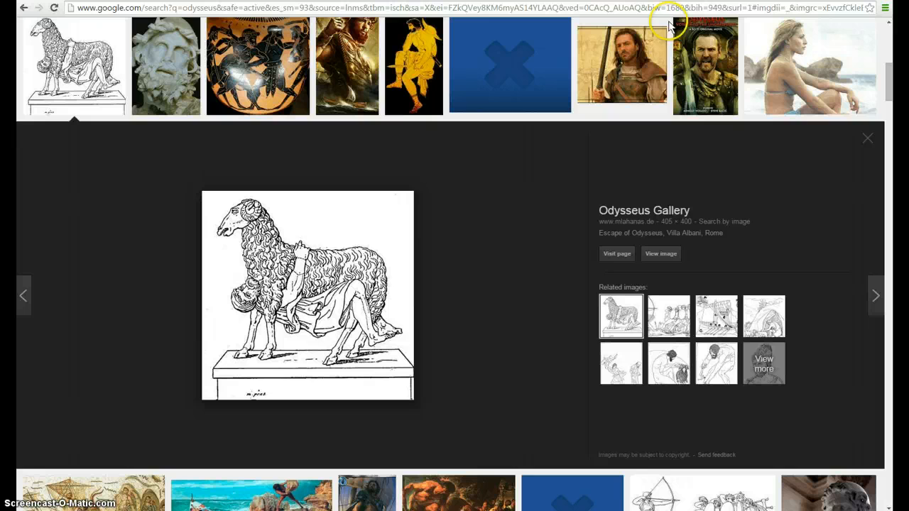
# Try to pull the line drawing of Odysseus under the ram from the Google results onto the Piktochart poster
pyautogui.moveTo(223, 319)
pyautogui.mouseDown()
pyautogui.moveTo(298, 309)
pyautogui.moveTo(418, 184)
pyautogui.moveTo(621, 67)
pyautogui.moveTo(618, 54)
pyautogui.moveTo(564, 142)
pyautogui.moveTo(485, 314)
pyautogui.mouseUp()
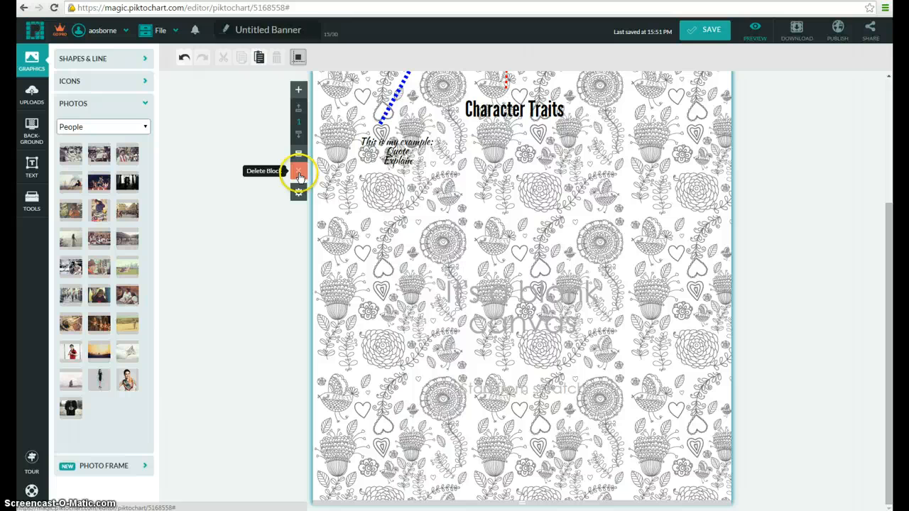
pyautogui.click(384, 258)
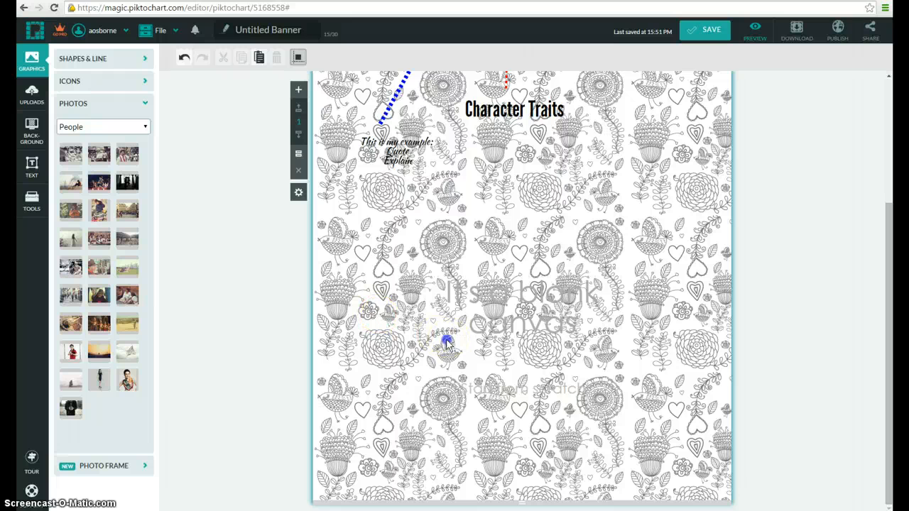
pyautogui.click(538, 310)
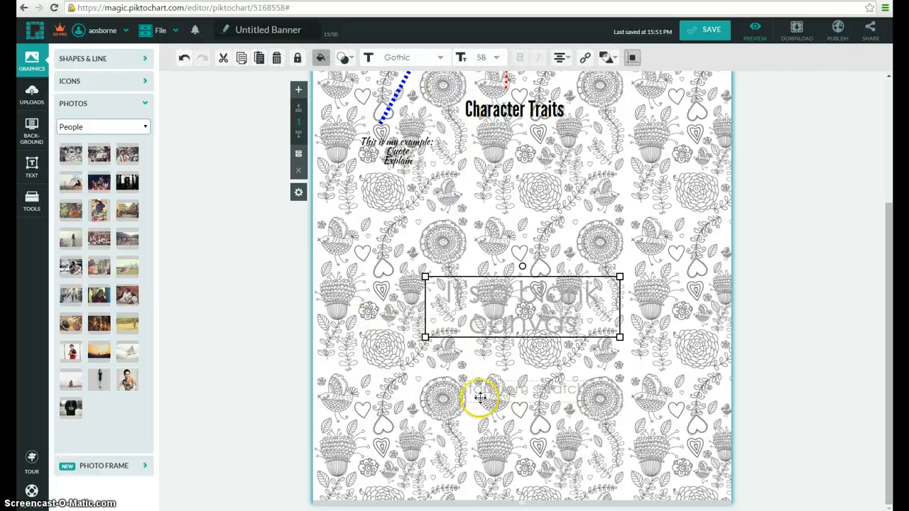
pyautogui.scroll(3, 480, 397)
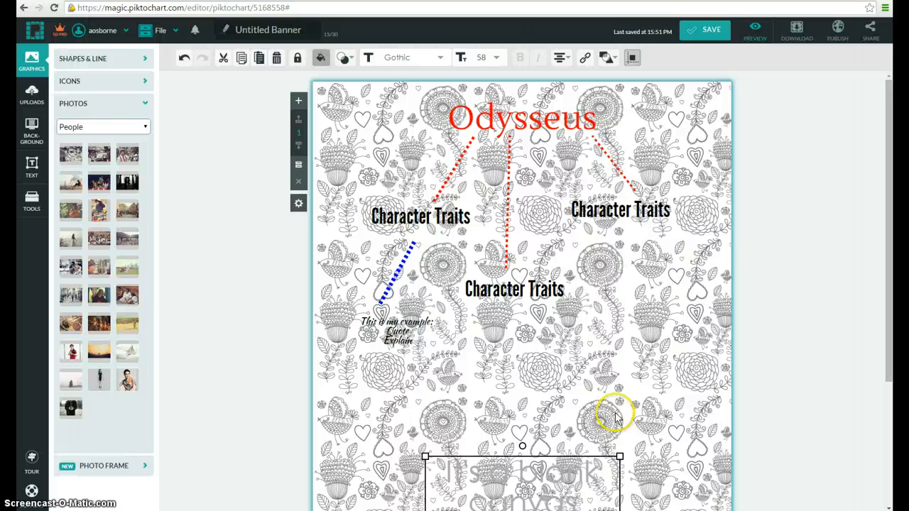
pyautogui.scroll(-1, 639, 402)
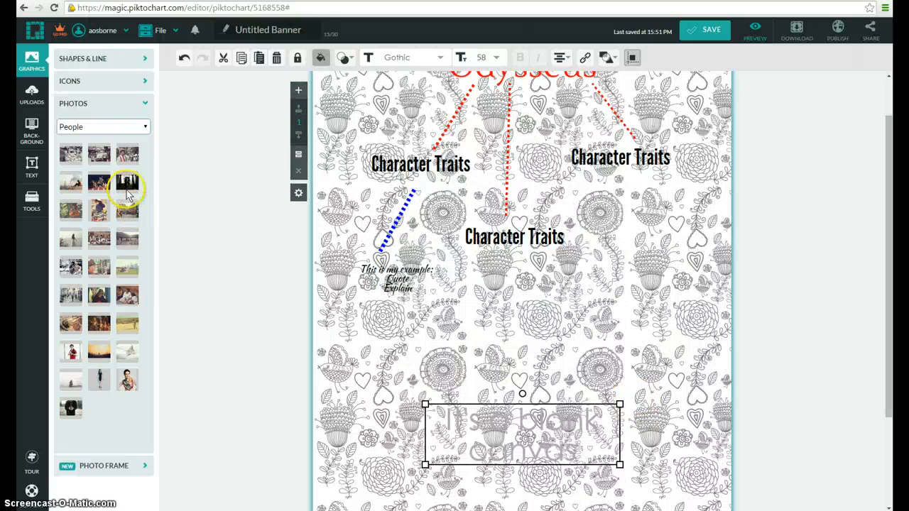
# Start an image upload from the computer and browse the Pictures library down to the numbered photo files
pyautogui.click(32, 94)
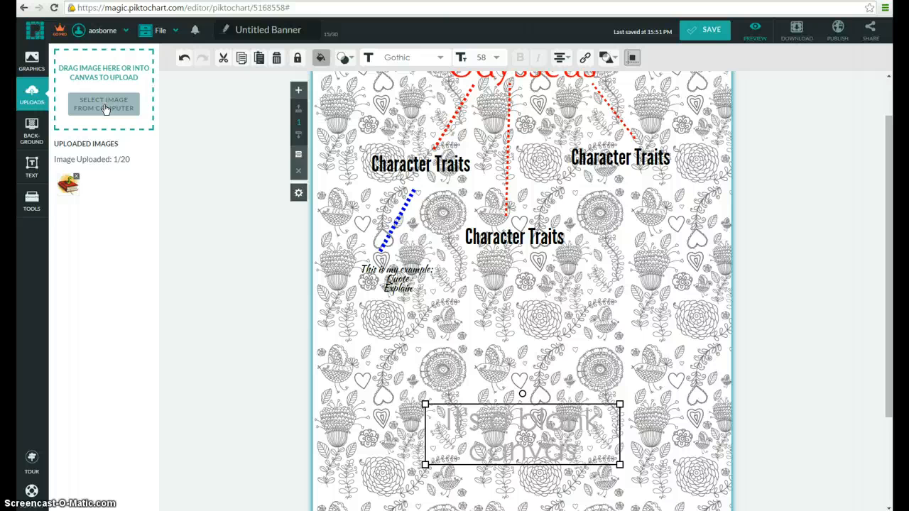
pyautogui.click(105, 106)
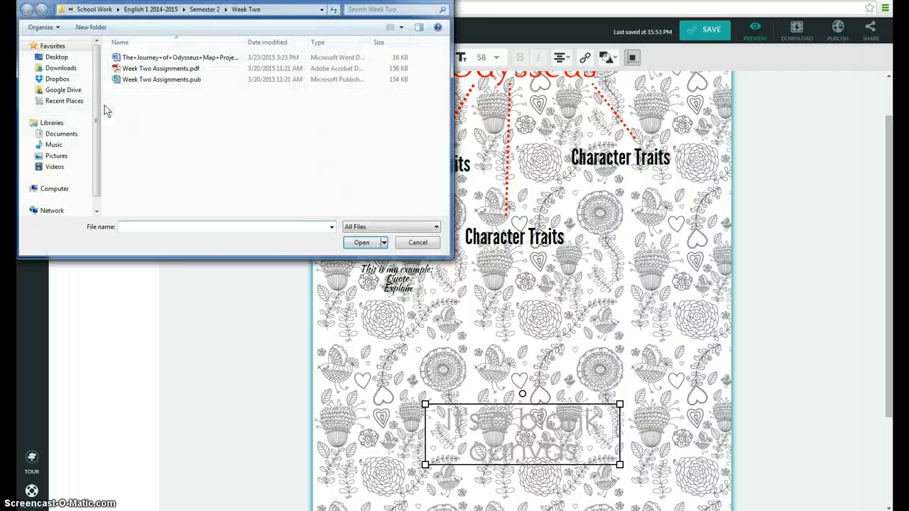
pyautogui.scroll(-3, 110, 135)
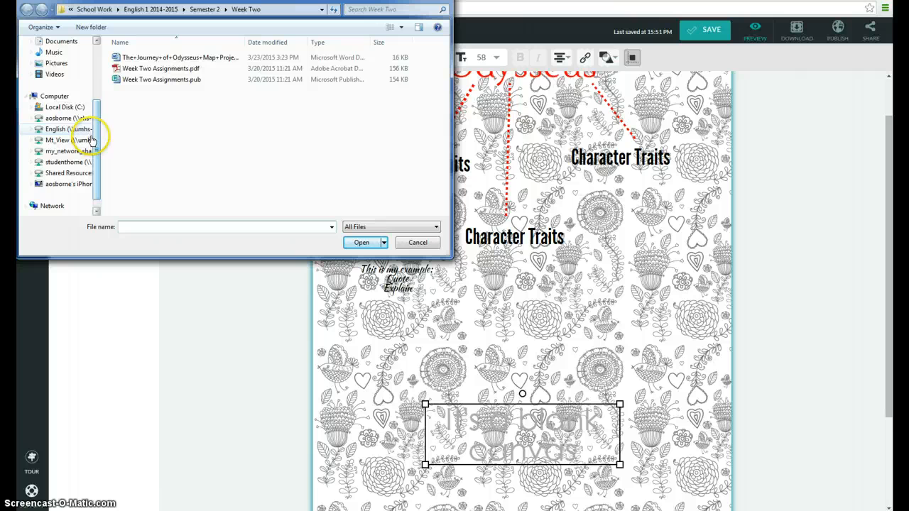
pyautogui.click(63, 66)
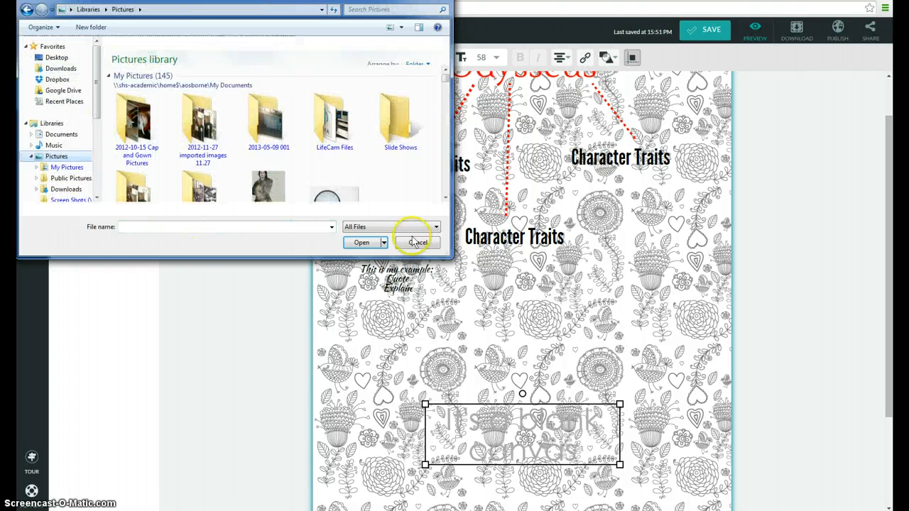
pyautogui.moveTo(442, 98); pyautogui.dragTo(450, 162)
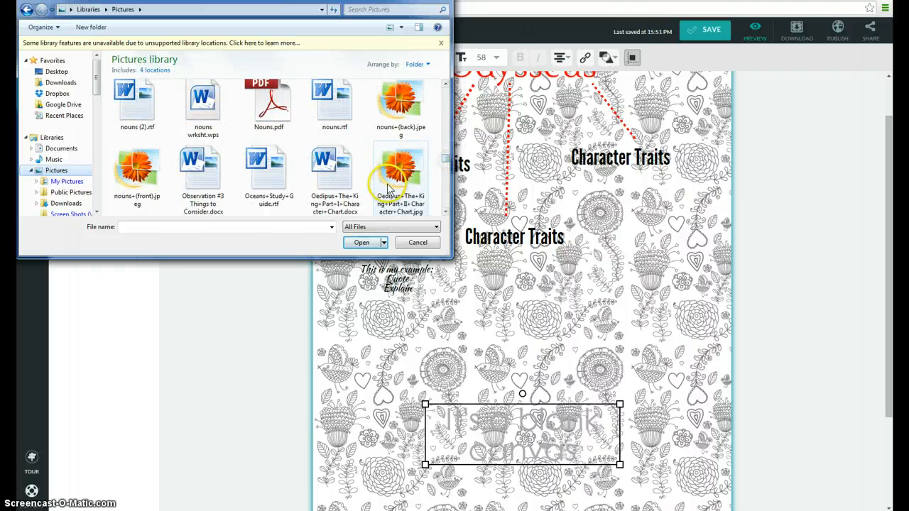
pyautogui.scroll(-3, 388, 185)
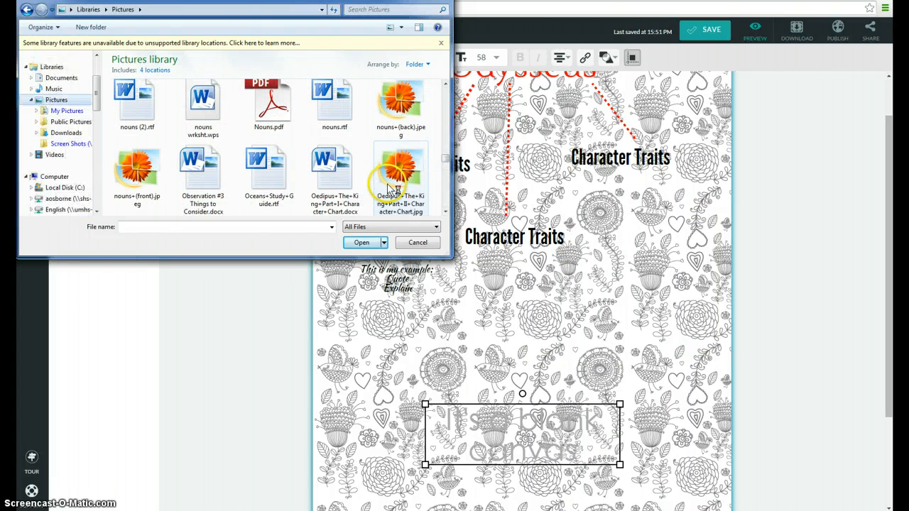
pyautogui.click(446, 210)
pyautogui.moveTo(446, 211); pyautogui.dragTo(446, 211)
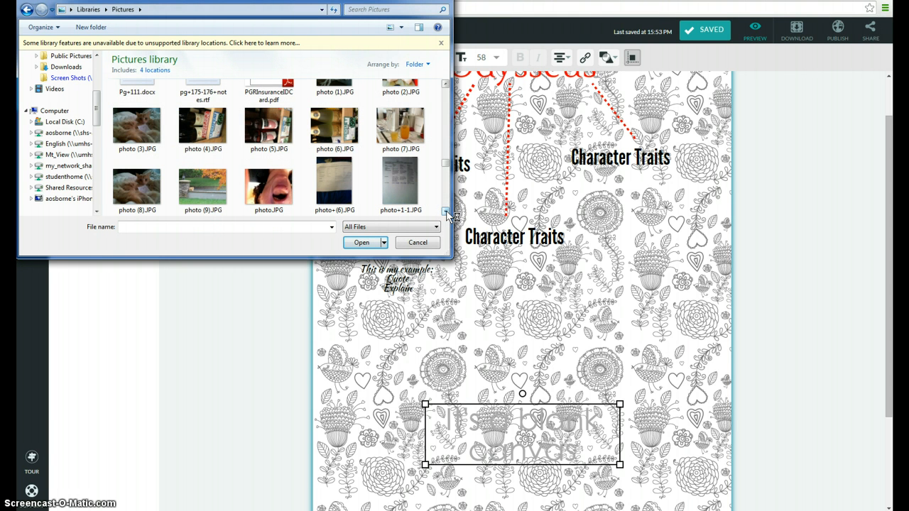
# Upload photo (8).JPG and place the cat photo just below the middle Character Traits subtitle, partly over "It's a blank canvas"
pyautogui.click(137, 188)
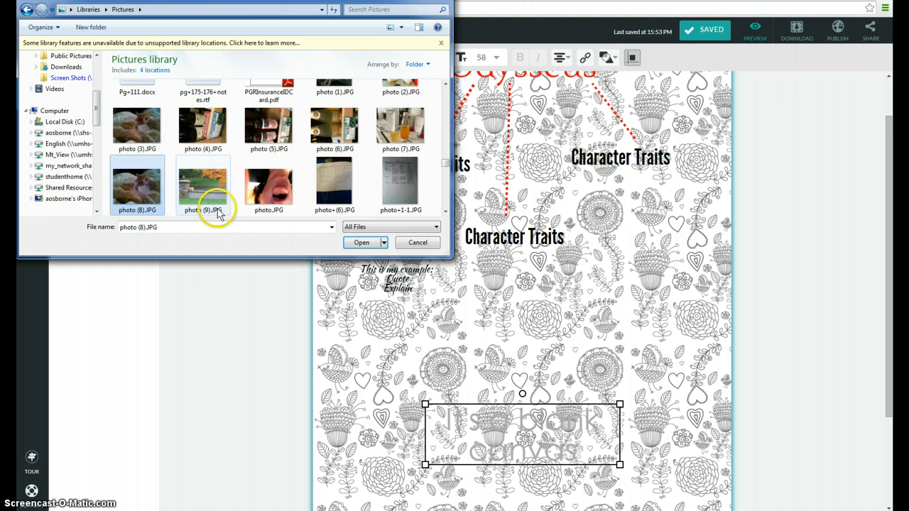
pyautogui.click(361, 243)
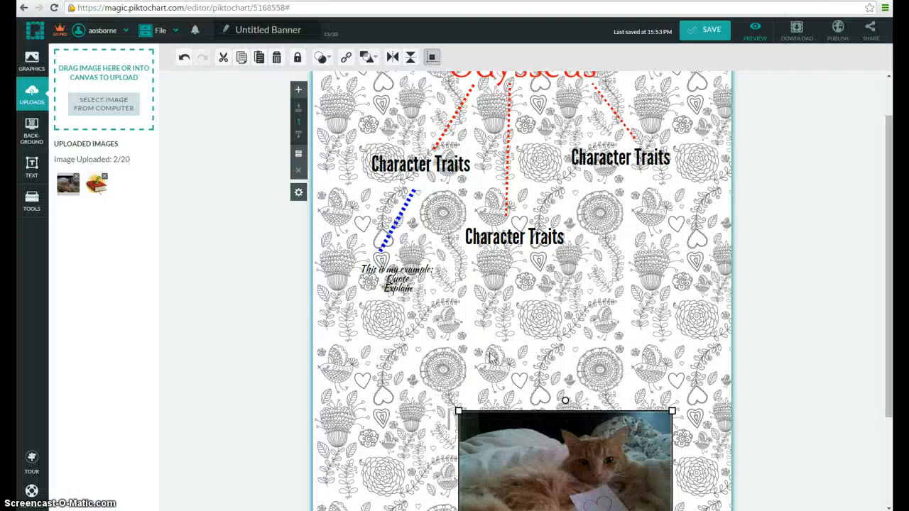
pyautogui.moveTo(557, 446); pyautogui.dragTo(585, 324)
pyautogui.click(420, 395)
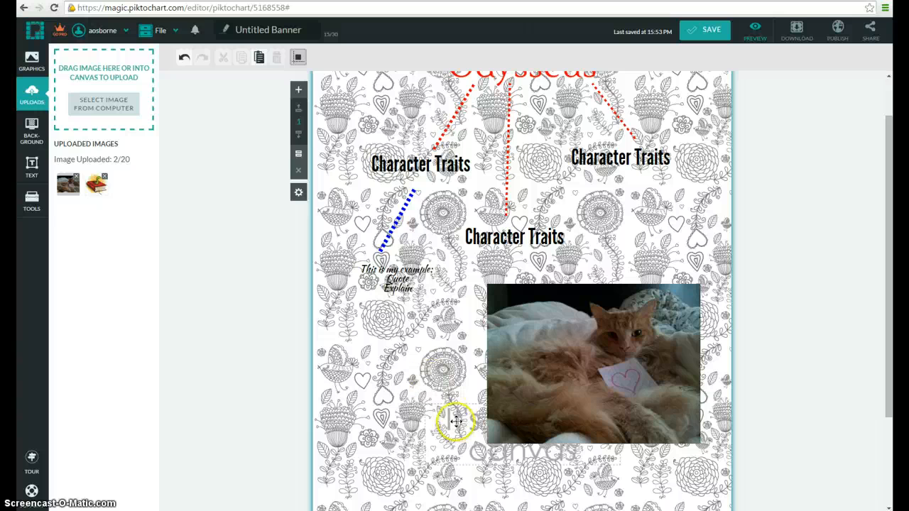
# Replace the poster's floral background with a plain near-white one and view the chart, map and video tools
pyautogui.click(32, 136)
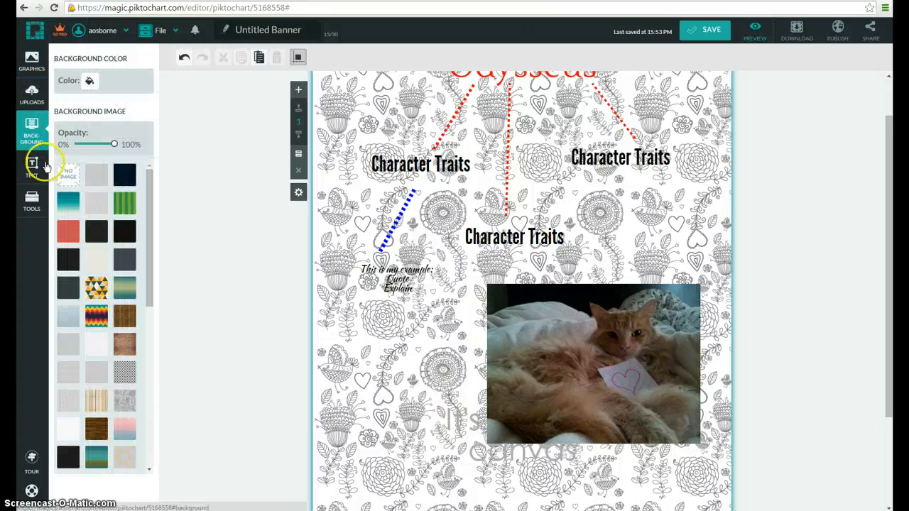
pyautogui.click(97, 371)
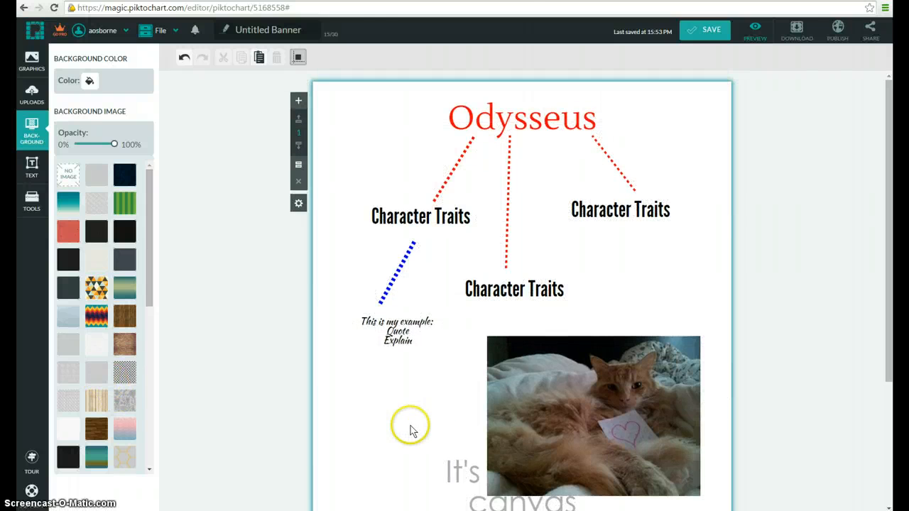
pyautogui.click(32, 202)
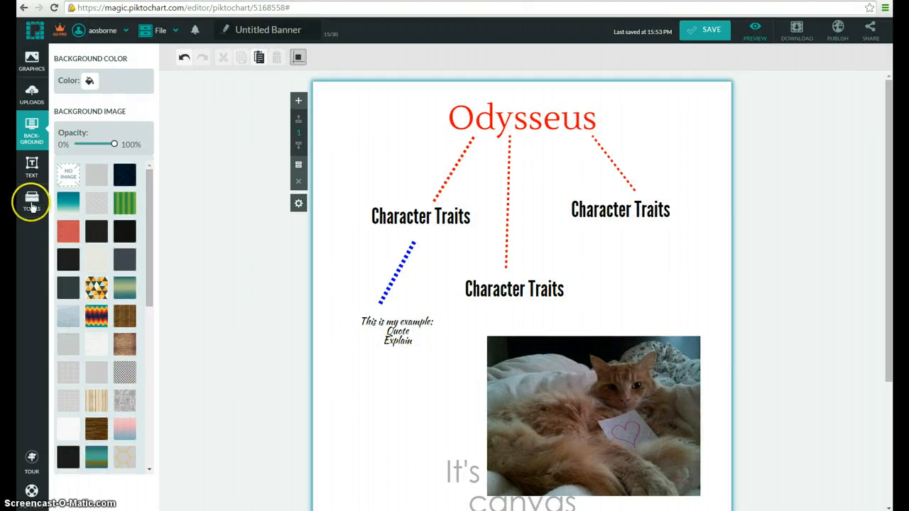
pyautogui.click(78, 132)
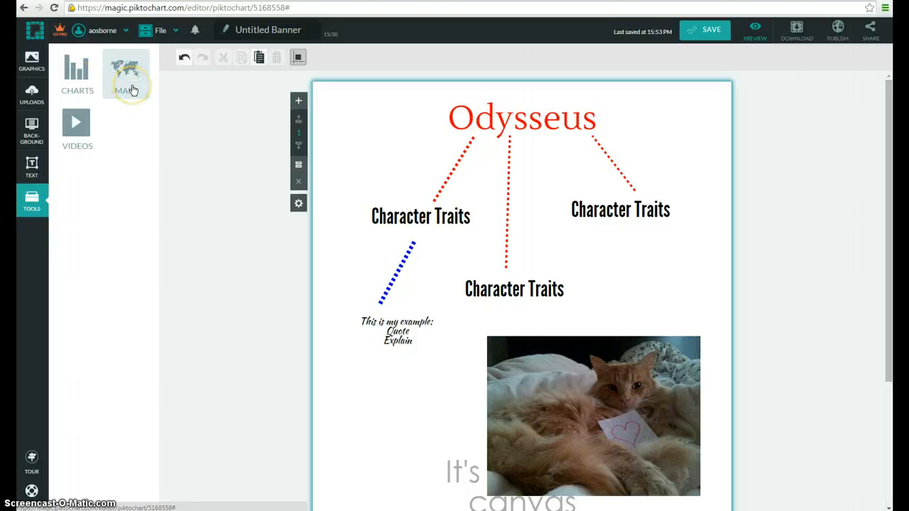
# Add the wrench icon from the General icons and place it beneath the rightmost Character Traits subtitle
pyautogui.click(29, 61)
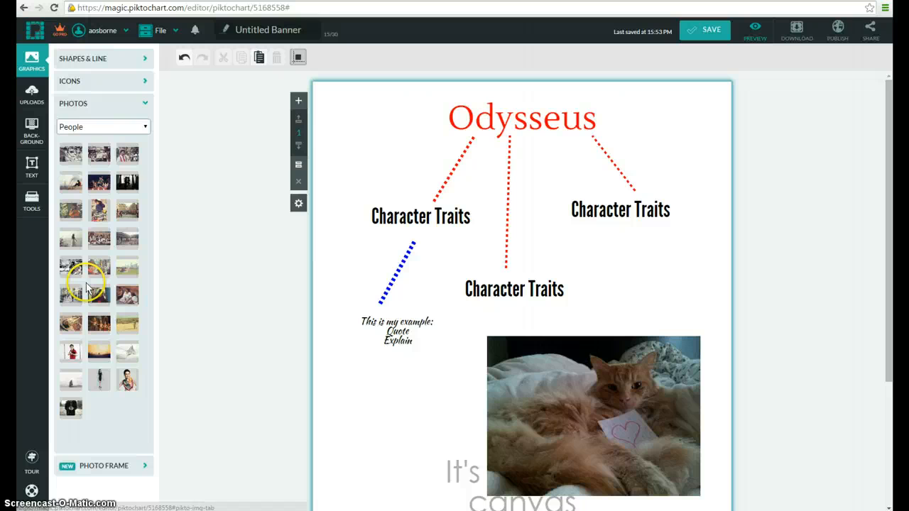
pyautogui.click(86, 81)
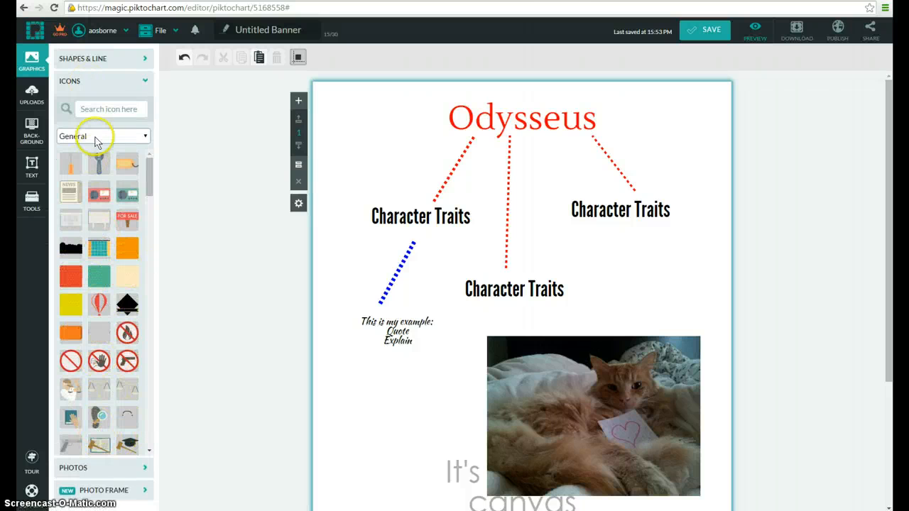
pyautogui.click(97, 163)
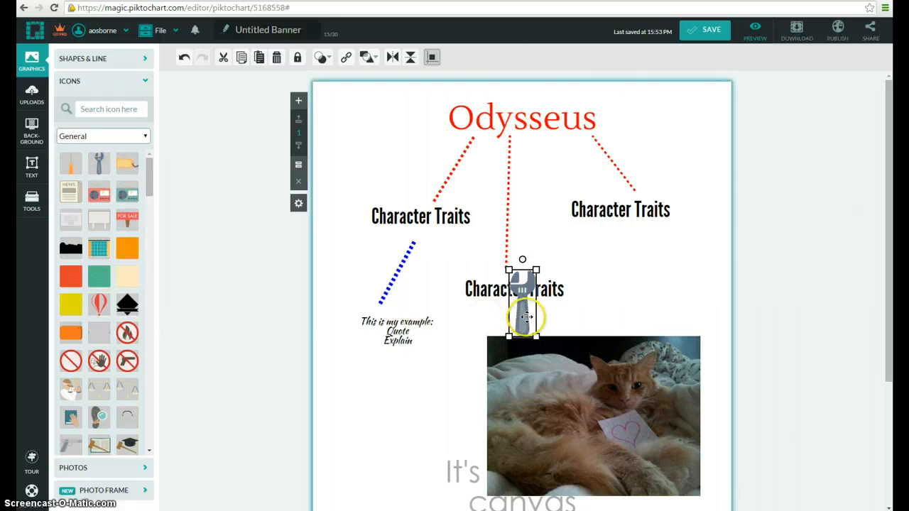
pyautogui.moveTo(533, 305); pyautogui.dragTo(647, 293)
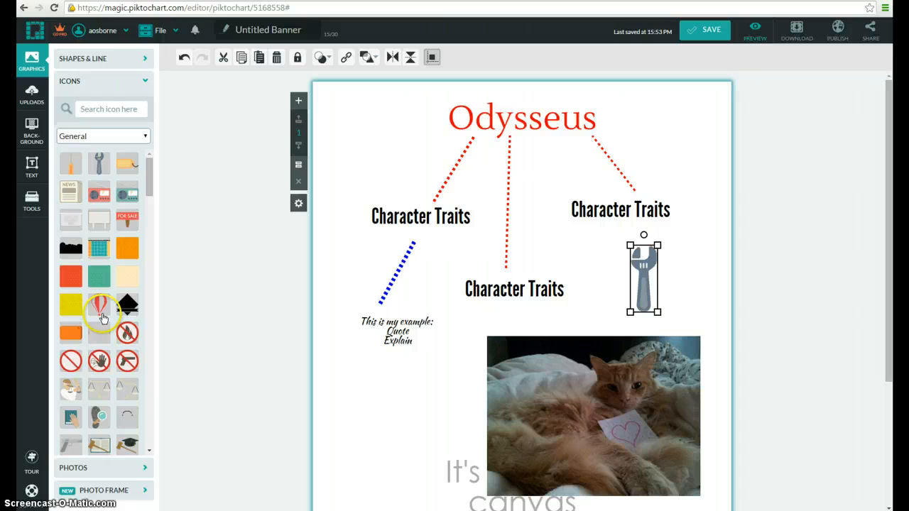
# Add the newspaper icon beside the Odysseus title and the For Sale sign icon below the example text
pyautogui.click(70, 191)
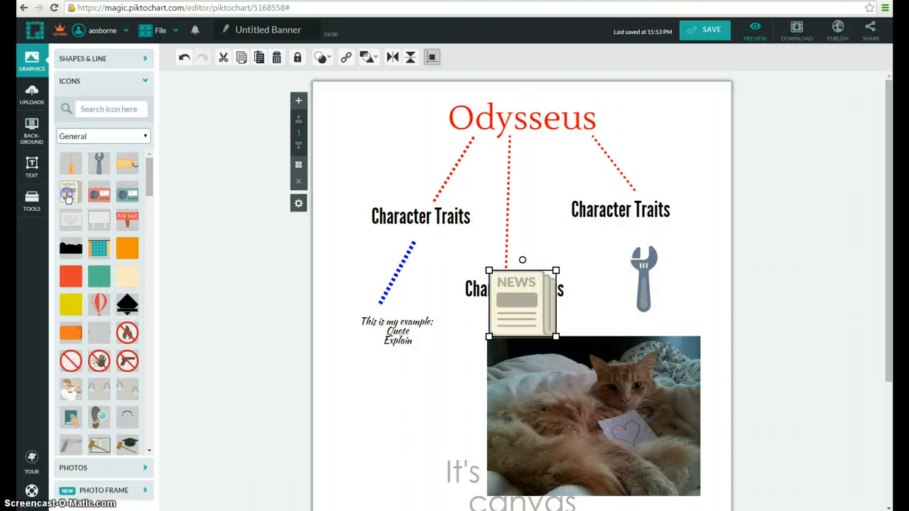
pyautogui.moveTo(523, 305); pyautogui.dragTo(365, 151)
pyautogui.click(129, 226)
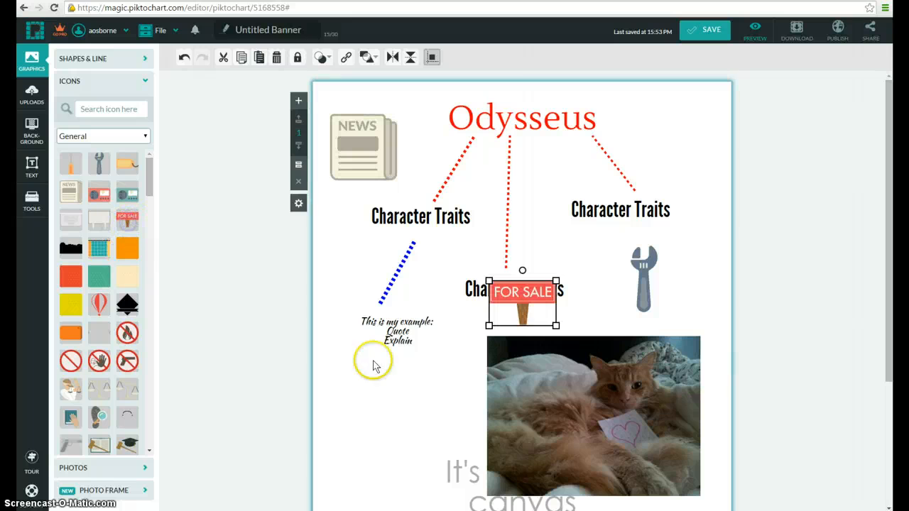
pyautogui.moveTo(524, 299); pyautogui.dragTo(372, 424)
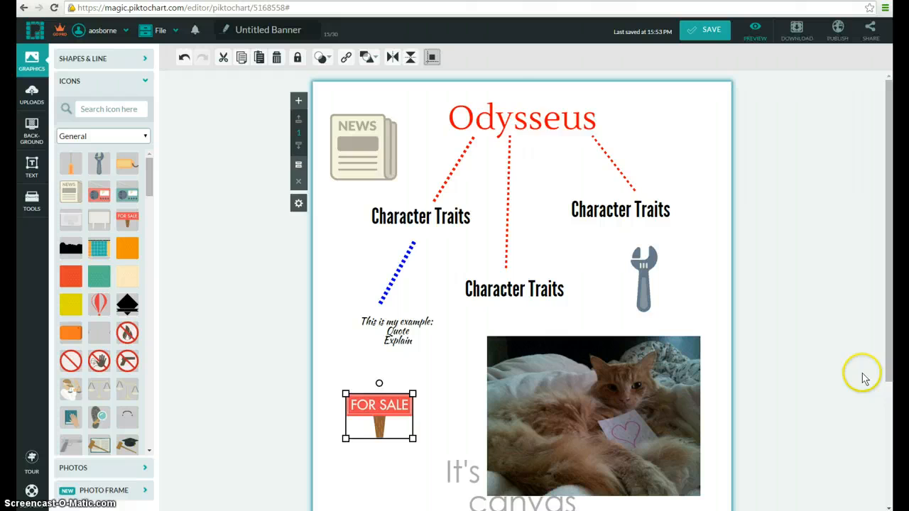
pyautogui.scroll(-2, 824, 362)
pyautogui.scroll(-1, 818, 364)
pyautogui.scroll(3, 817, 366)
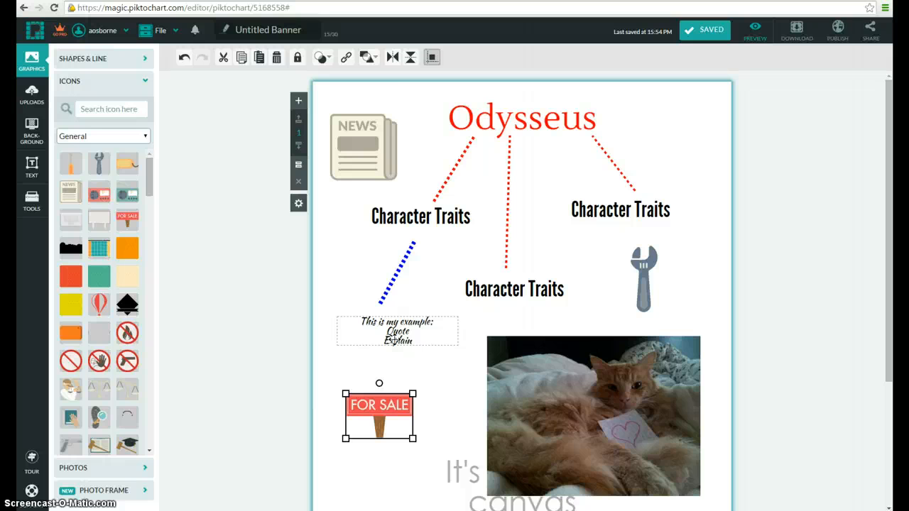
pyautogui.scroll(-1, 468, 396)
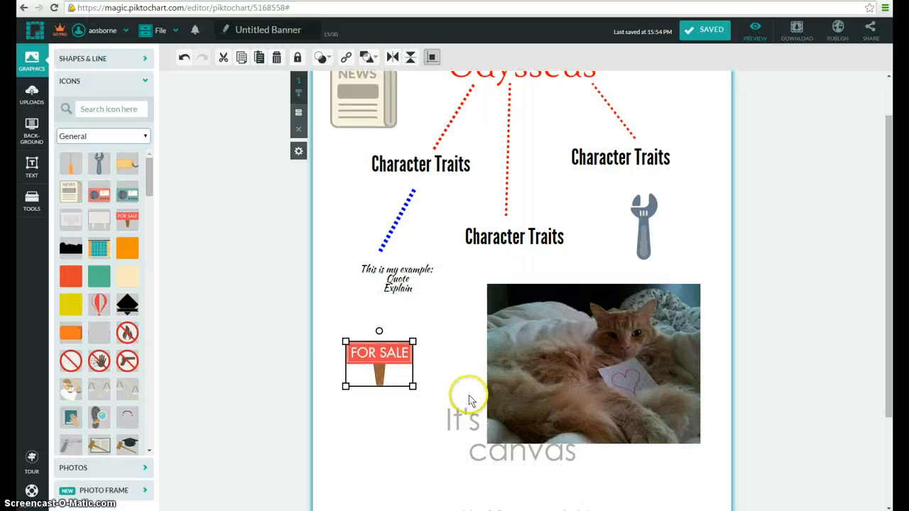
pyautogui.scroll(1, 428, 373)
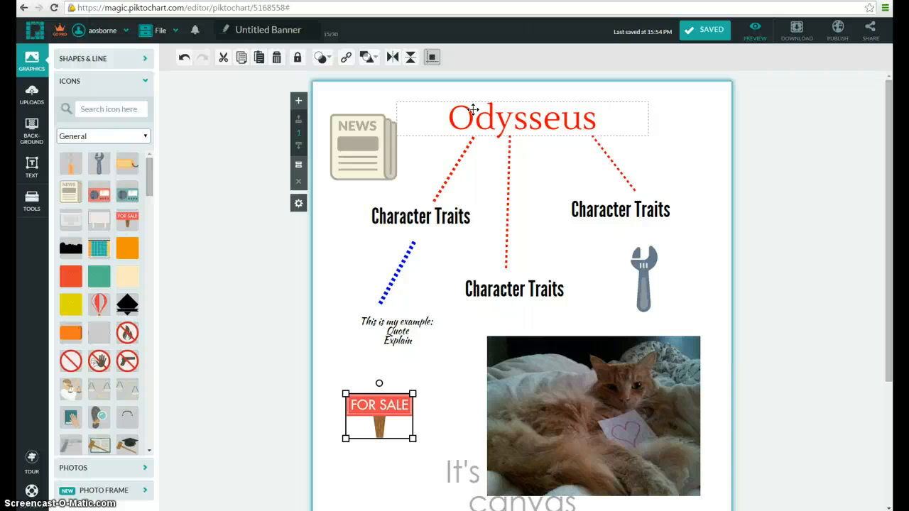
# Try to publish the poster to the web under its default title
pyautogui.click(612, 153)
pyautogui.click(838, 32)
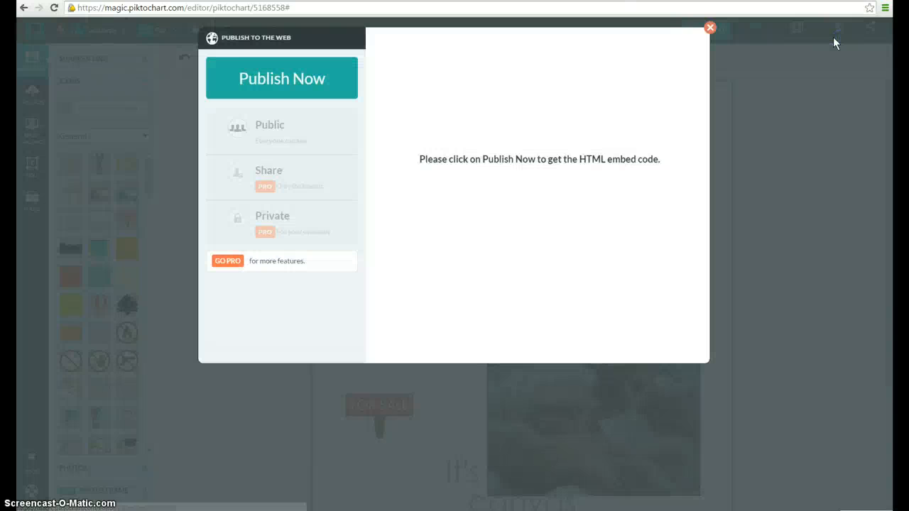
pyautogui.click(273, 86)
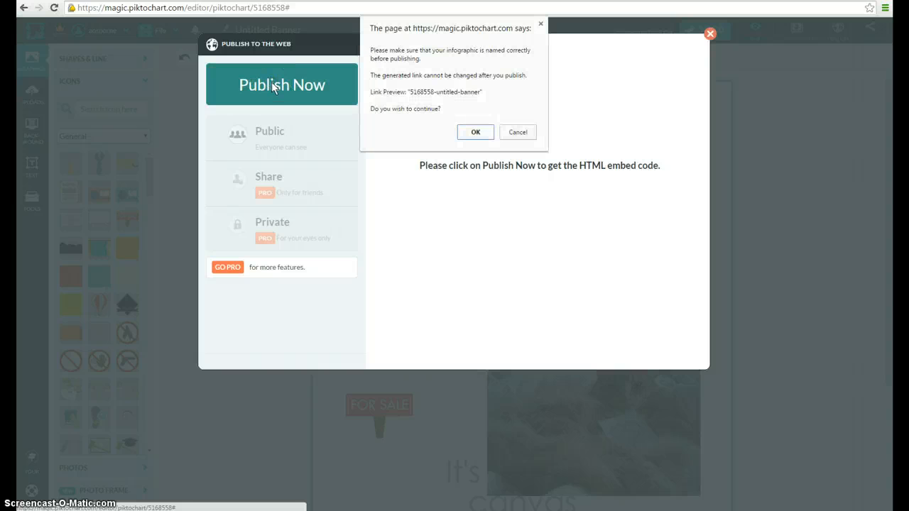
pyautogui.click(517, 135)
pyautogui.click(709, 34)
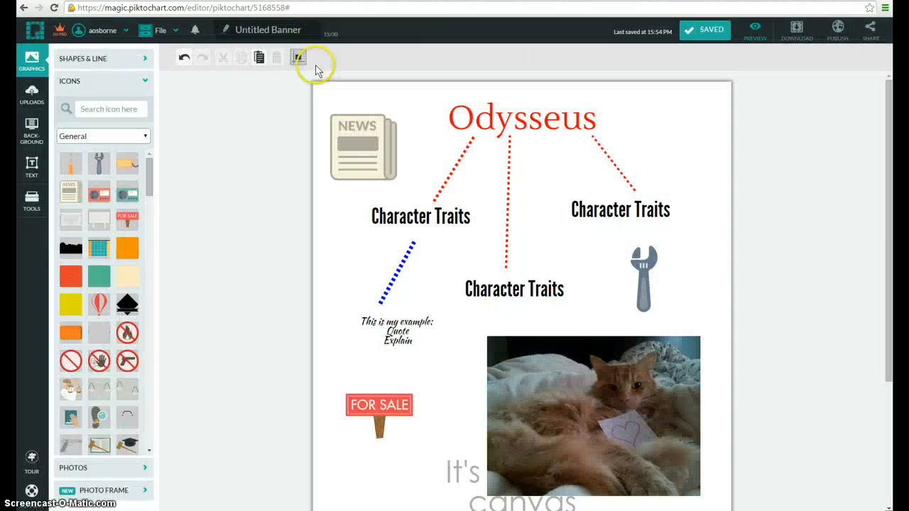
# Rename the poster's title to "EXample"
pyautogui.click(282, 30)
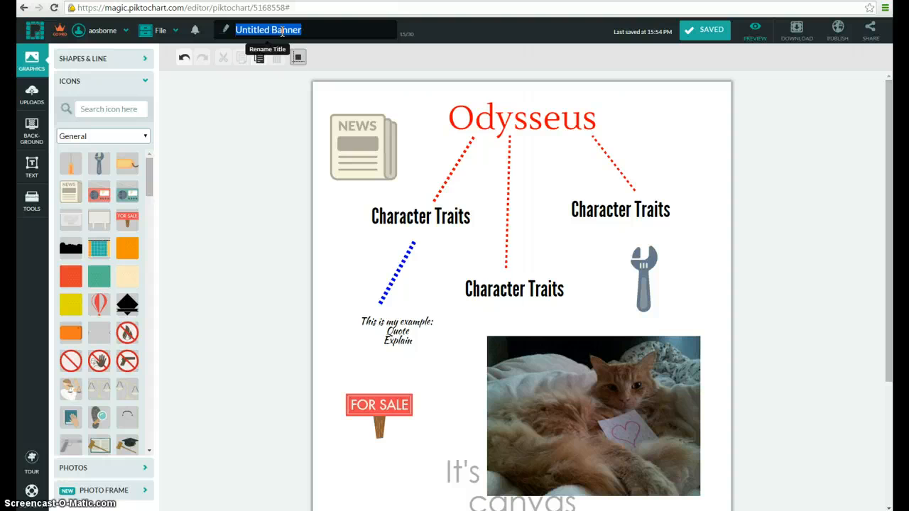
pyautogui.write('EXa')
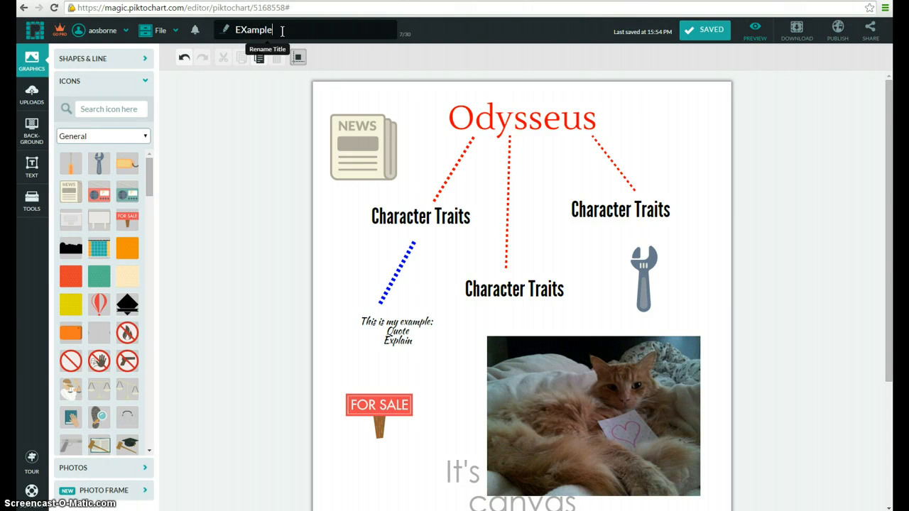
pyautogui.write('mple')
# Publish the renamed poster to the web and accept its permanent link
pyautogui.click(837, 32)
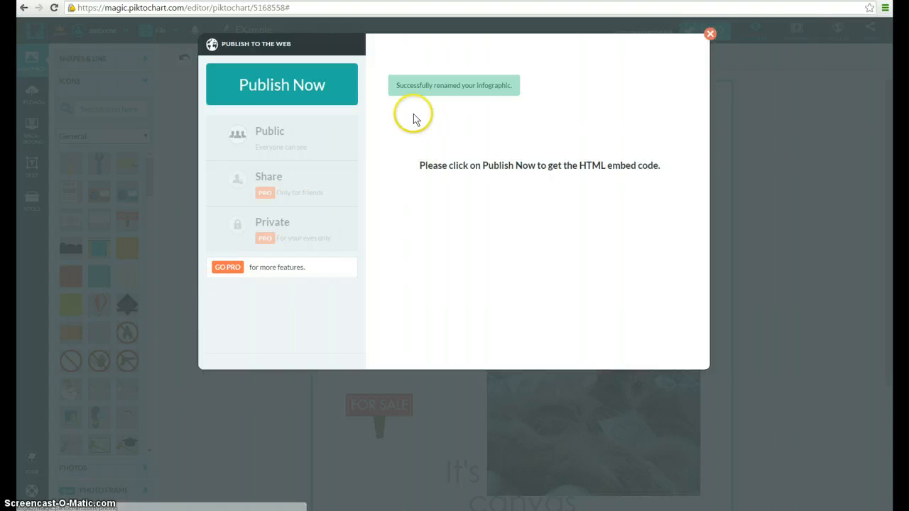
pyautogui.click(301, 86)
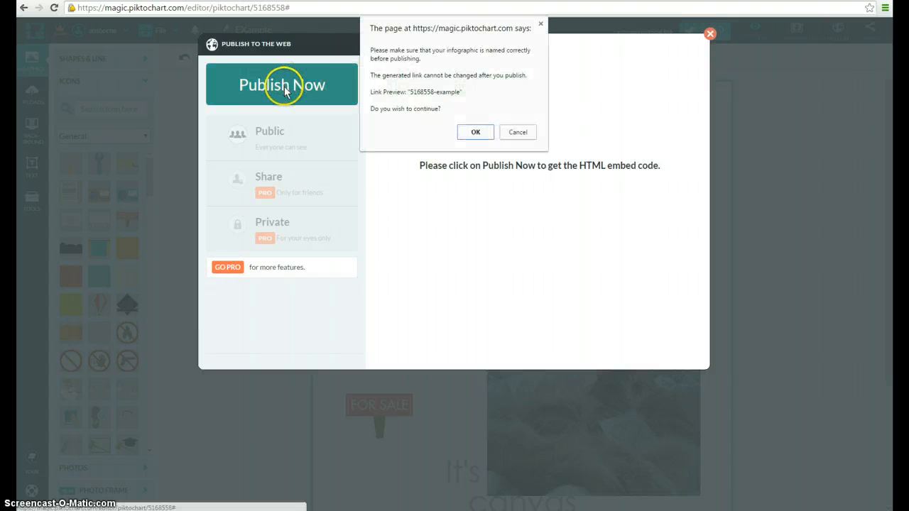
pyautogui.click(474, 132)
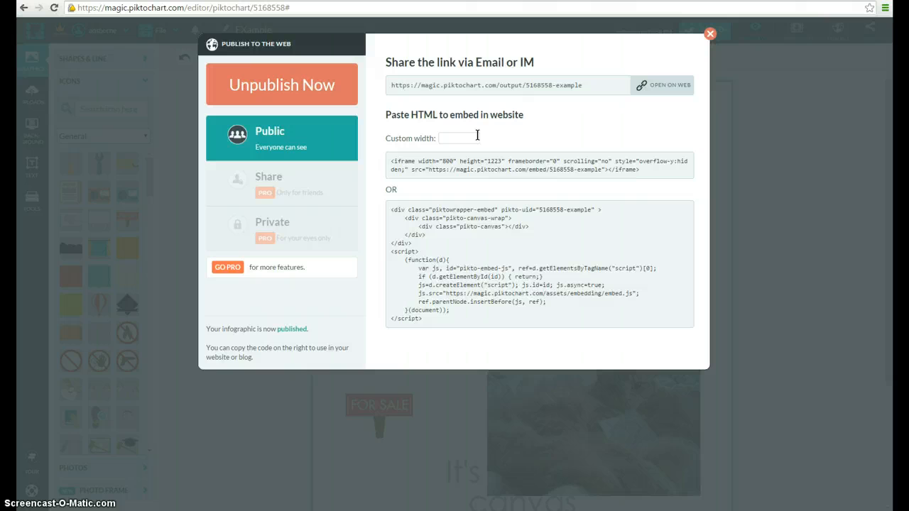